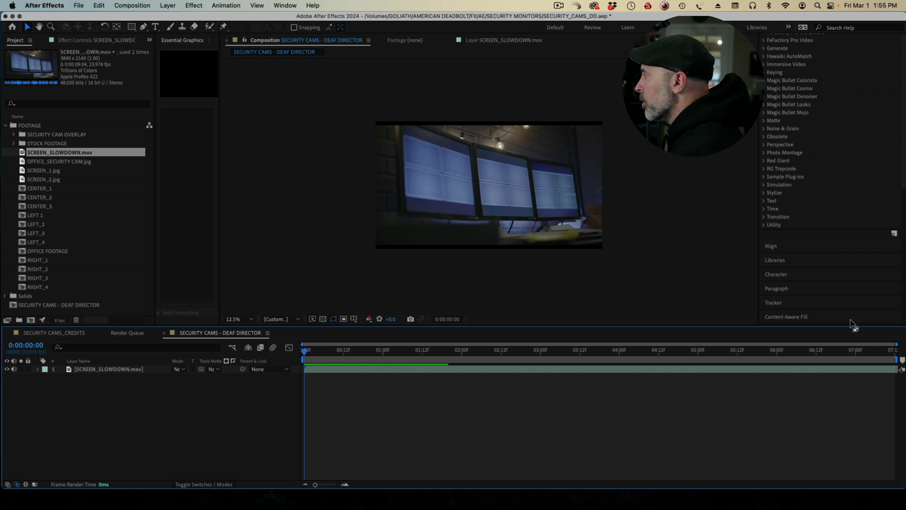
# Step: Show the Tracker panel in the workspace
pyautogui.click(788, 305)
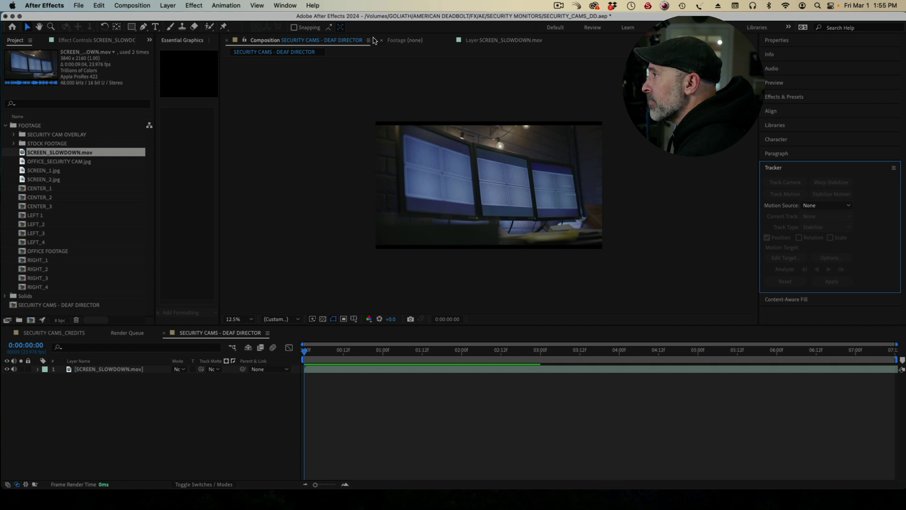
pyautogui.click(292, 5)
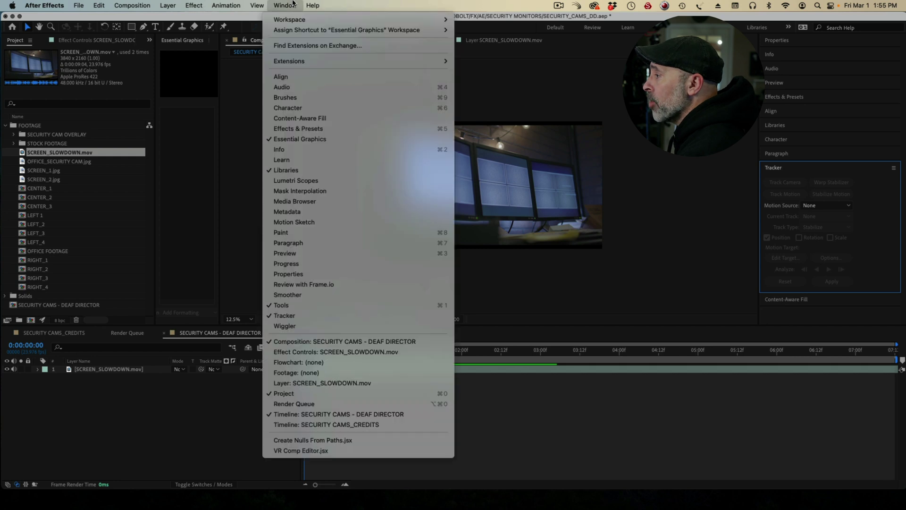
pyautogui.click(285, 316)
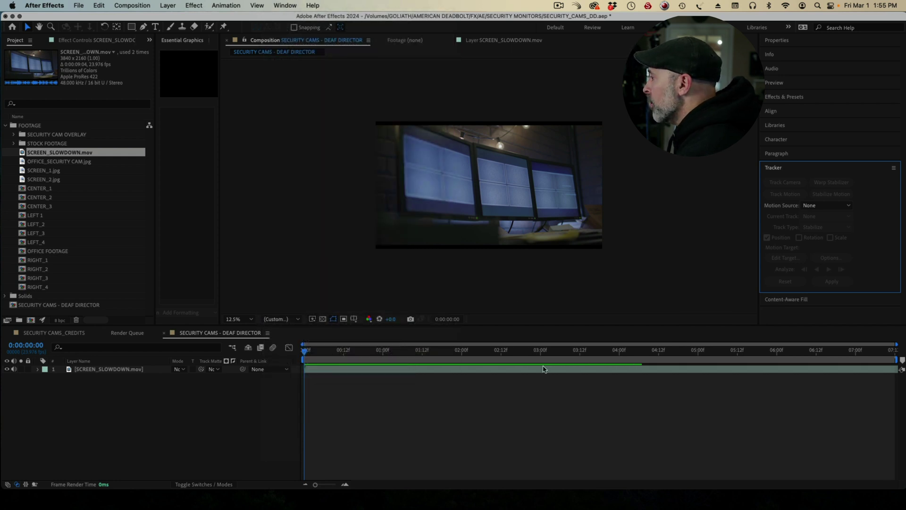
# Step: Select SCREEN_SLOWDOWN.mov, preview it, and return the playhead to 0:00
pyautogui.click(401, 371)
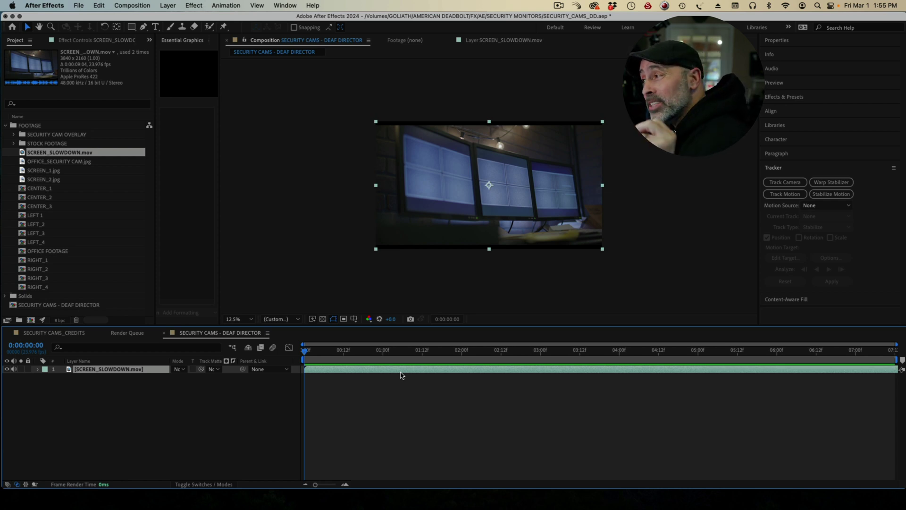
pyautogui.press('space')
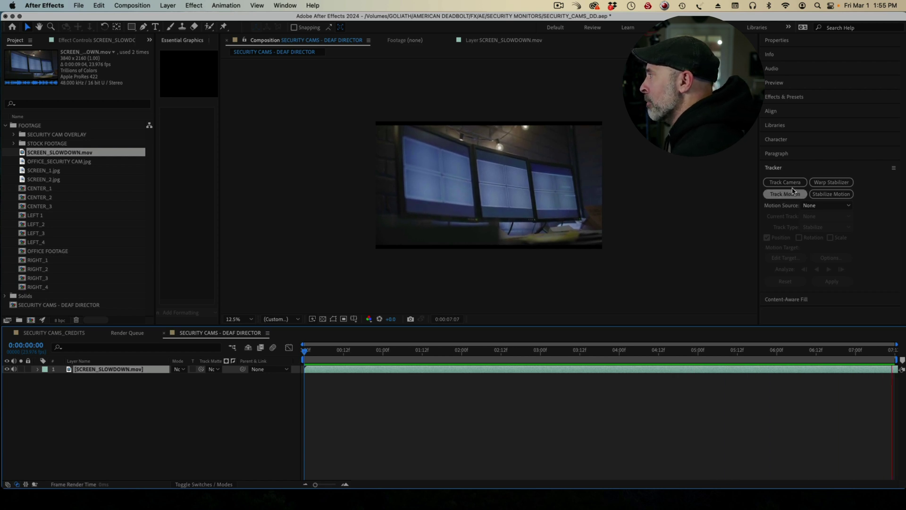
pyautogui.press('space')
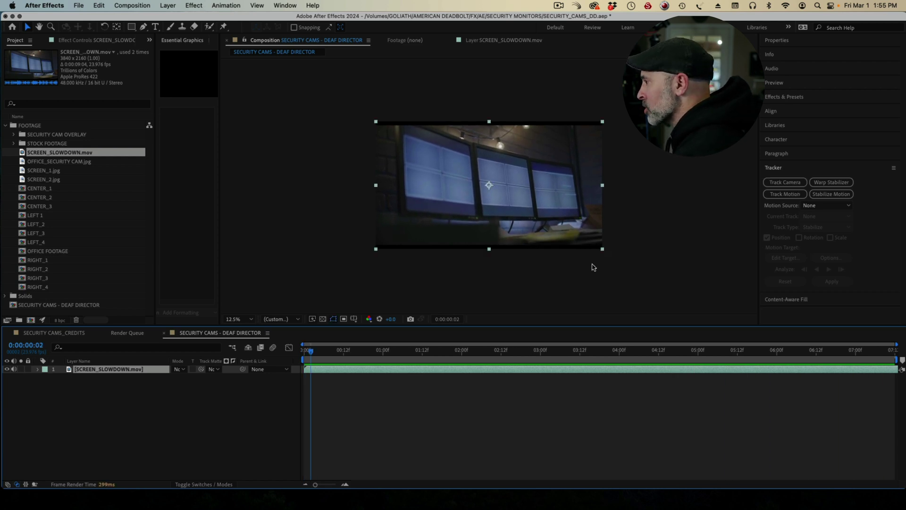
pyautogui.moveTo(312, 351); pyautogui.dragTo(286, 357)
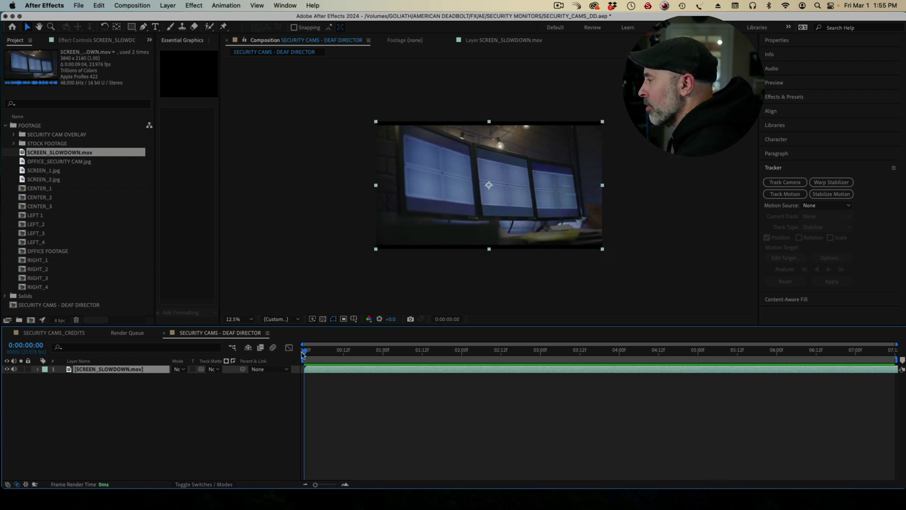
# Step: Run Track Camera on SCREEN_SLOWDOWN.mov and select solved track points on the centre monitor's screen
pyautogui.click(797, 186)
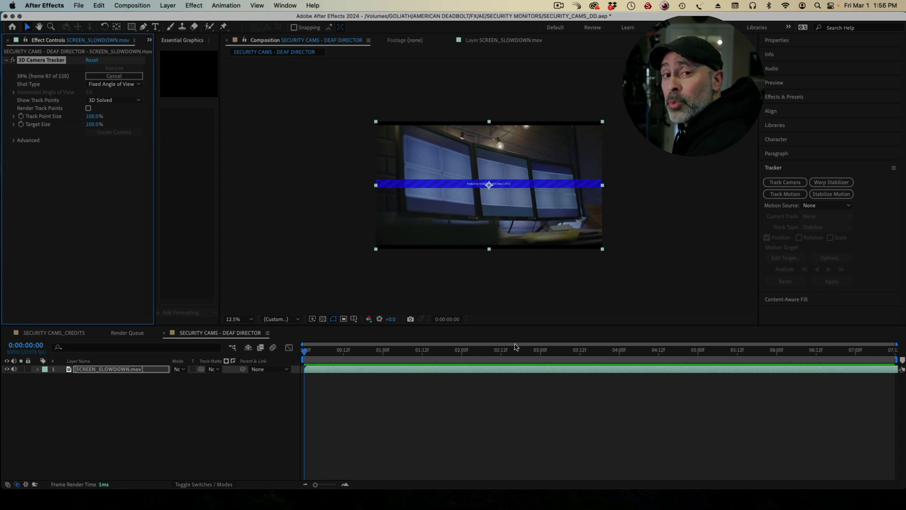
pyautogui.moveTo(43, 180); pyautogui.dragTo(53, 135)
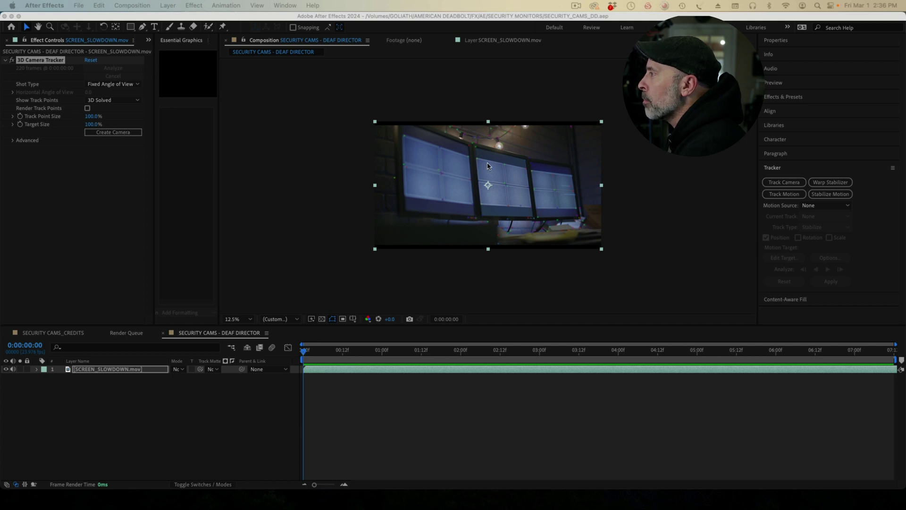
pyautogui.scroll(1, 488, 168)
pyautogui.scroll(-1, 492, 173)
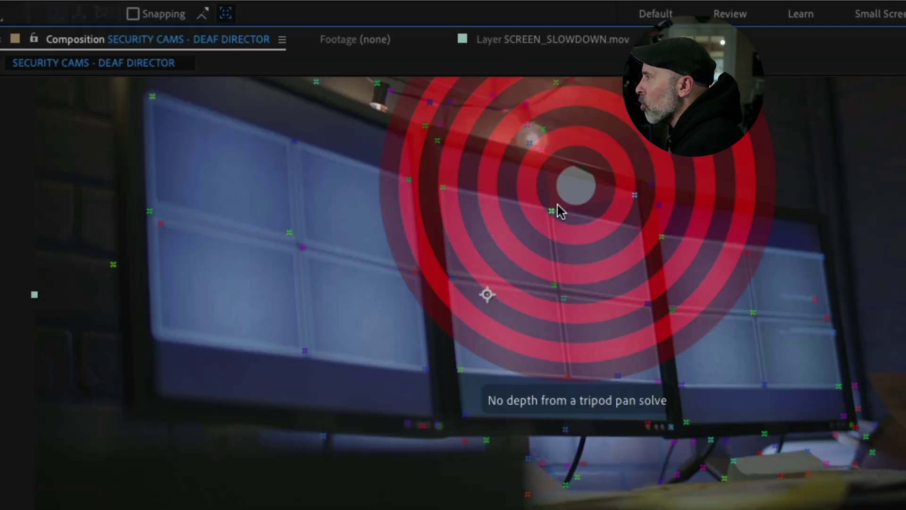
pyautogui.moveTo(551, 197)
pyautogui.mouseDown()
pyautogui.moveTo(433, 185)
pyautogui.moveTo(454, 284)
pyautogui.moveTo(511, 303)
pyautogui.moveTo(568, 281)
pyautogui.mouseUp()
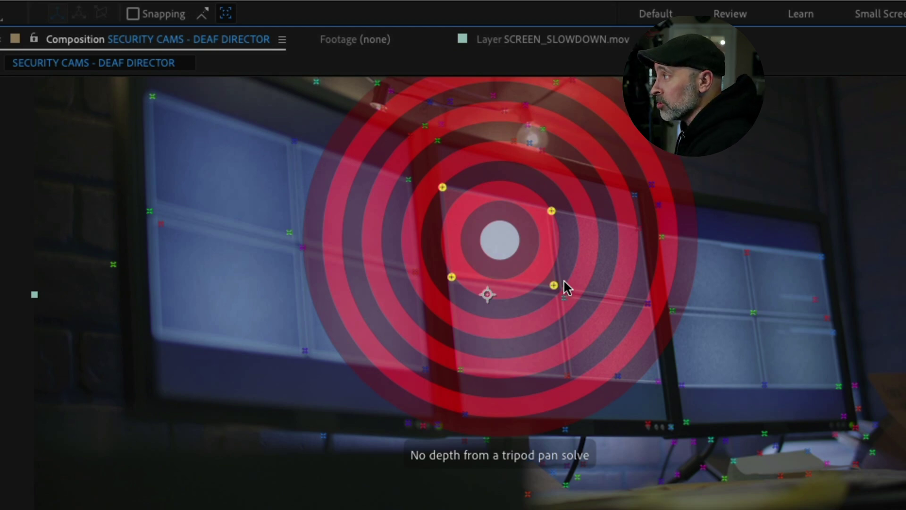
# Step: Create a solid and camera from the centre-monitor target, then select the 3D Tracker Camera
pyautogui.rightClick(503, 251)
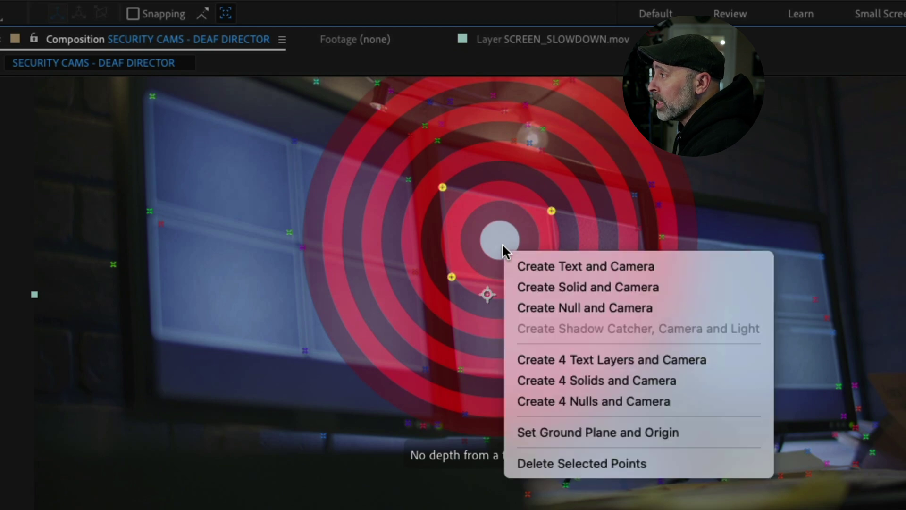
pyautogui.click(541, 286)
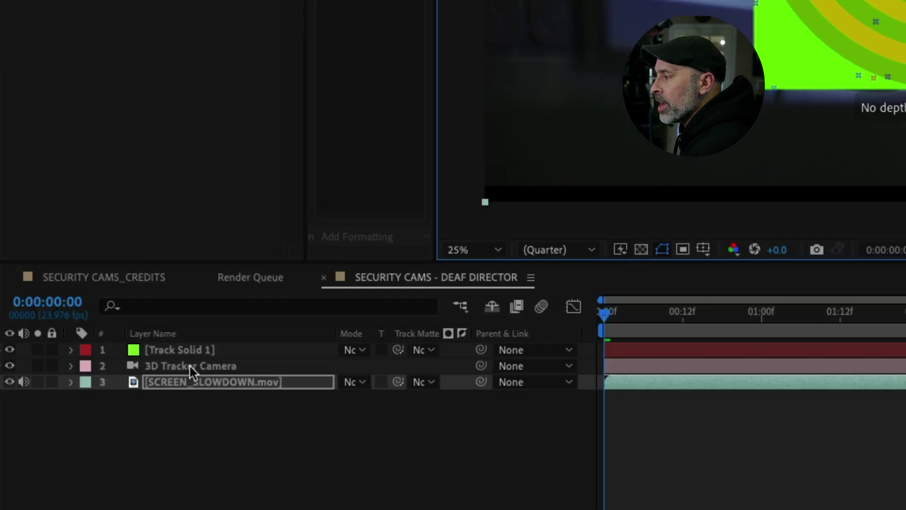
pyautogui.click(189, 366)
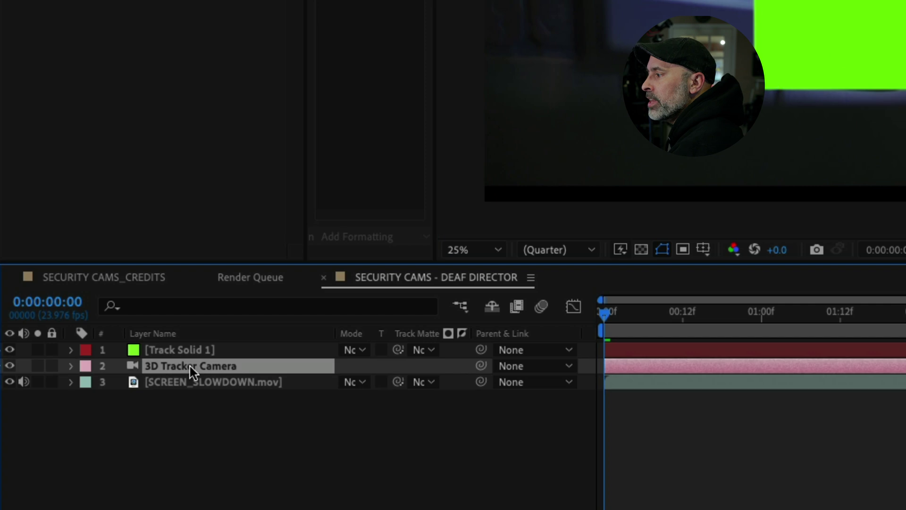
# Step: Pre-compose Track Solid 1 as CENTER SCREEN 1 and open the precomp
pyautogui.click(202, 343)
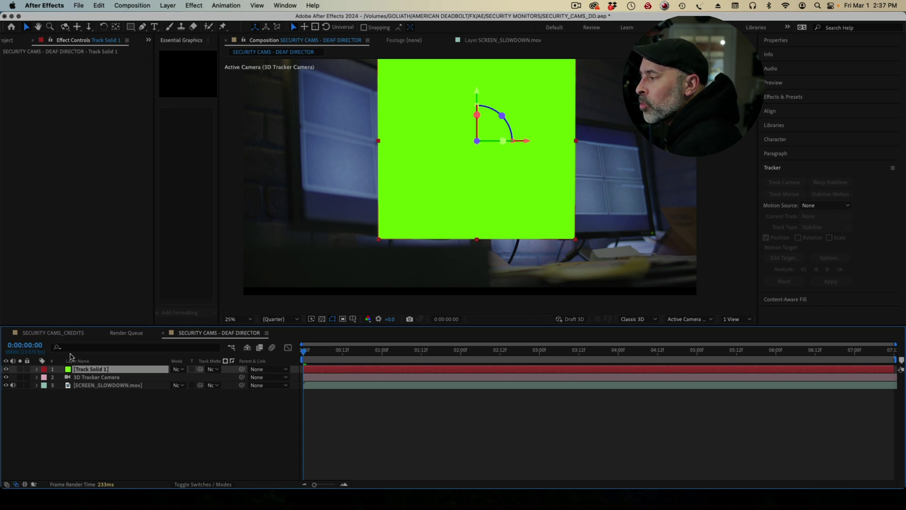
pyautogui.rightClick(83, 369)
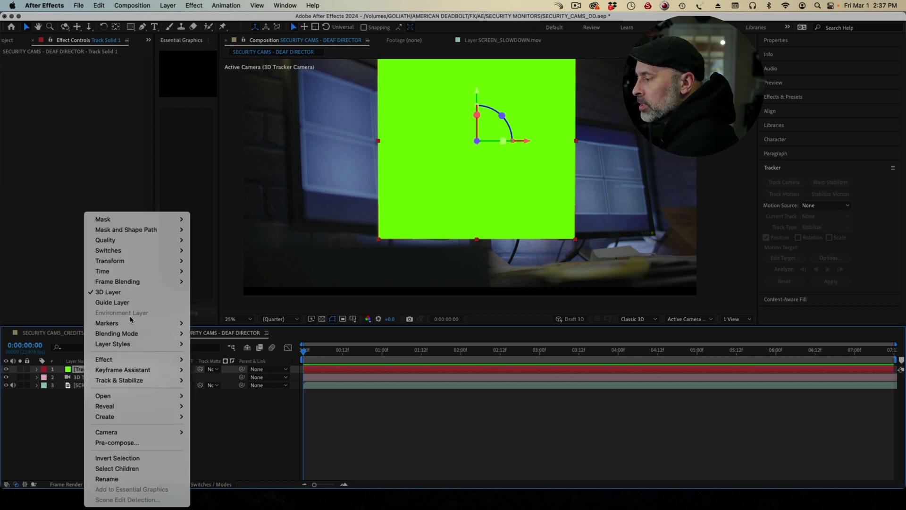
pyautogui.click(126, 442)
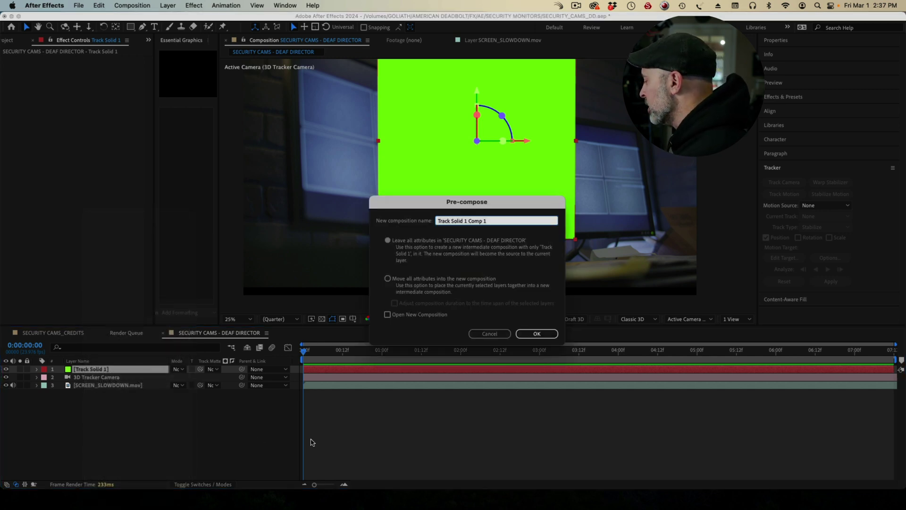
pyautogui.write('CENTER SCREEN')
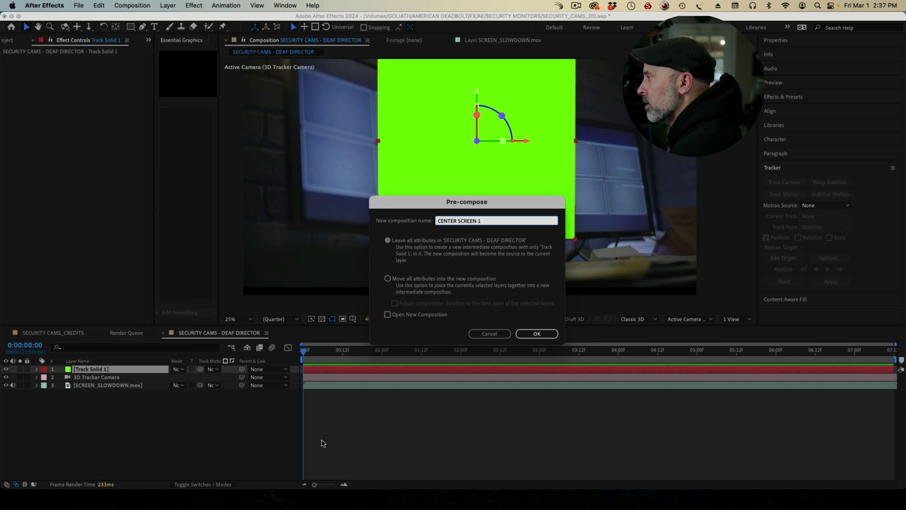
pyautogui.click(538, 334)
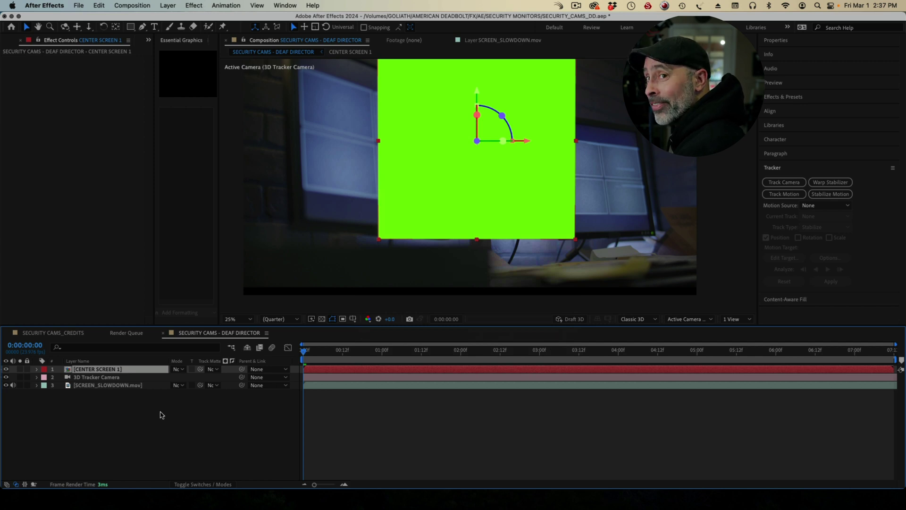
pyautogui.doubleClick(108, 370)
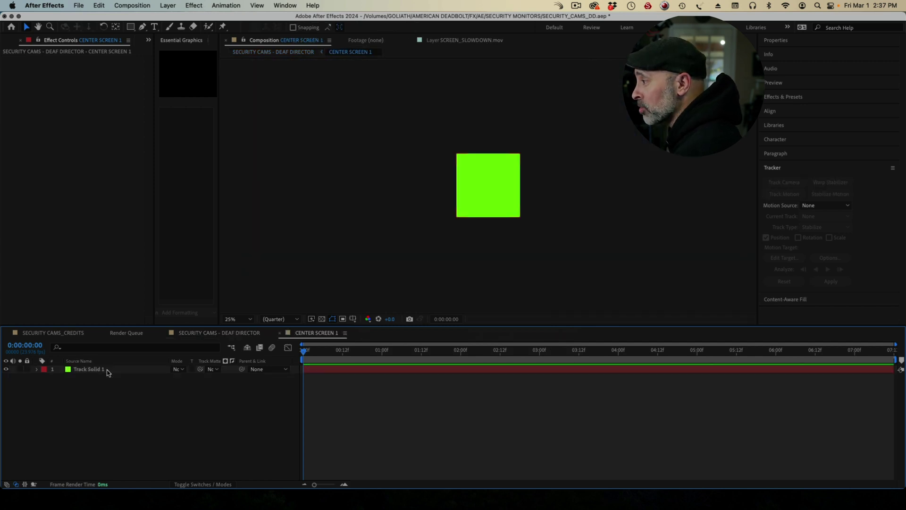
# Step: Resize CENTER SCREEN 1 to 1920×1080 and delete the green Track Solid 1 layer
pyautogui.click(471, 191)
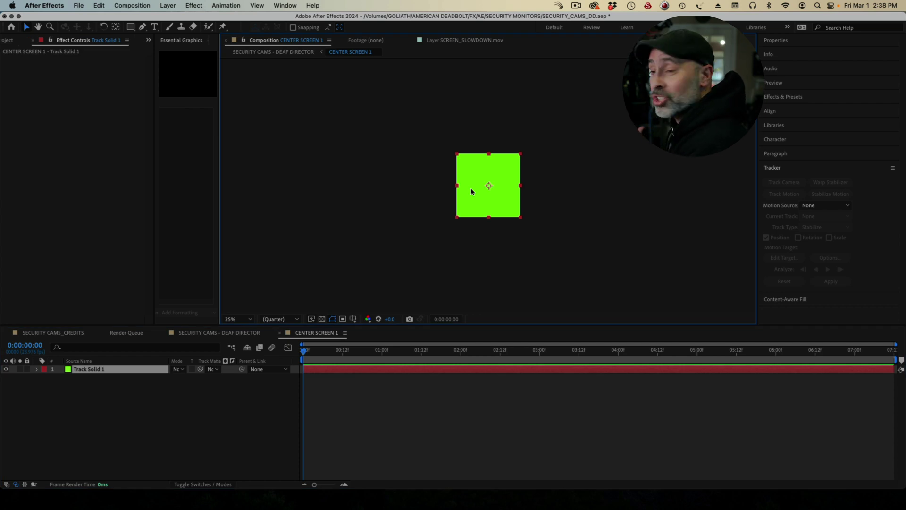
pyautogui.click(142, 3)
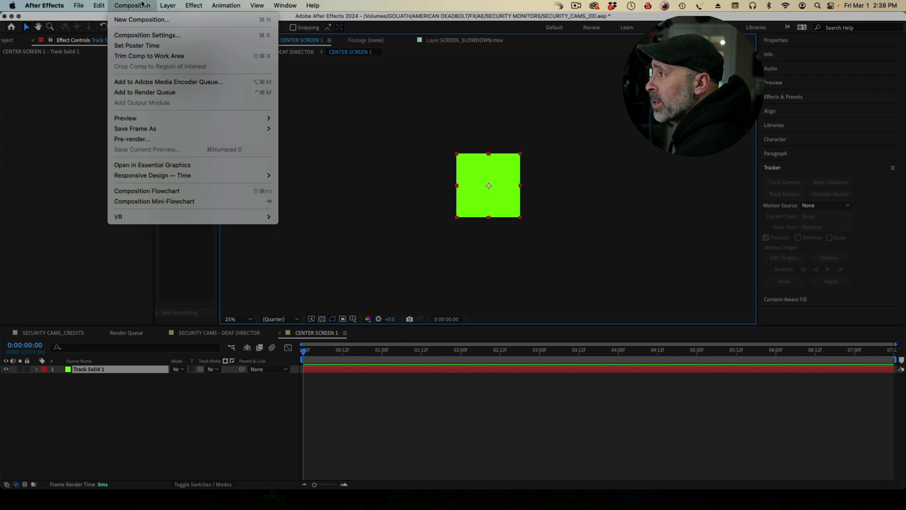
pyautogui.click(141, 34)
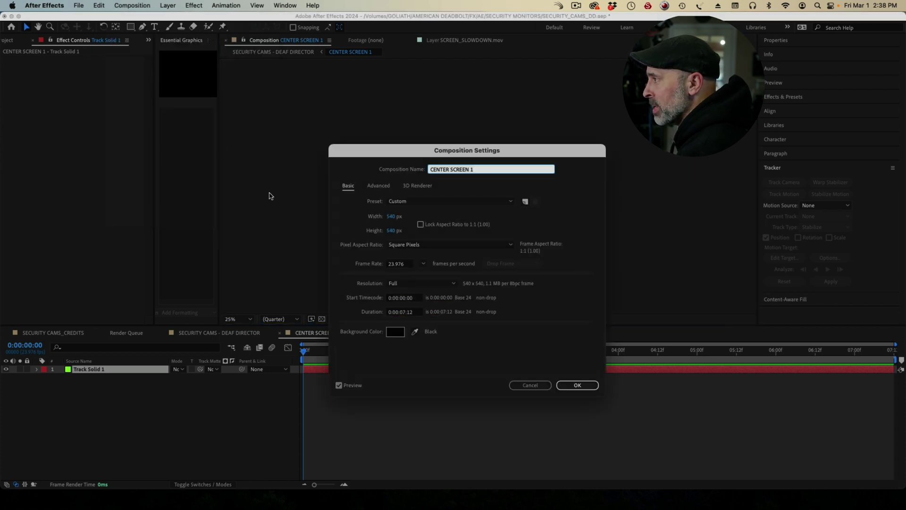
pyautogui.click(392, 216)
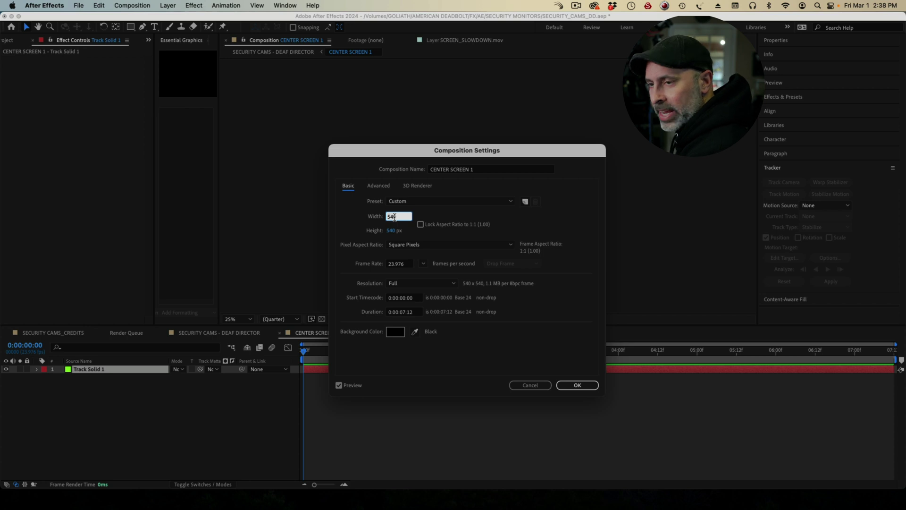
pyautogui.write('1920')
pyautogui.press('Tab')
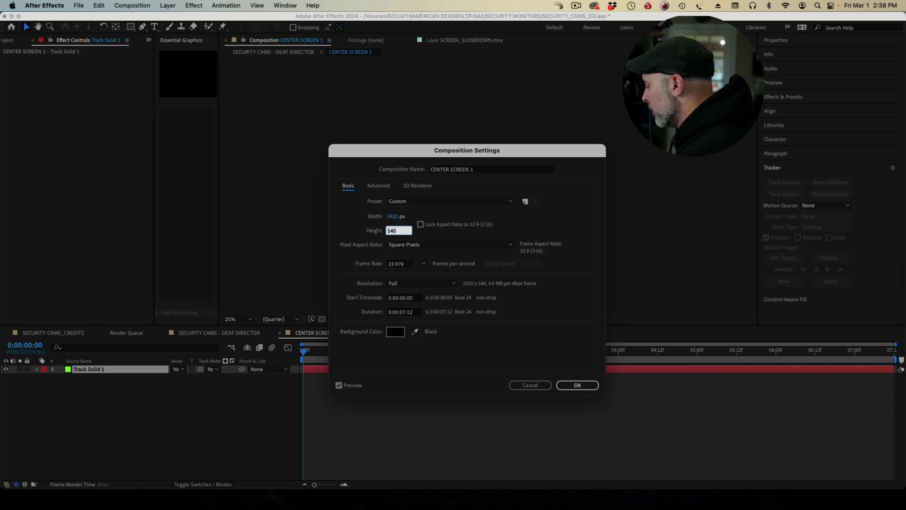
pyautogui.write('1080')
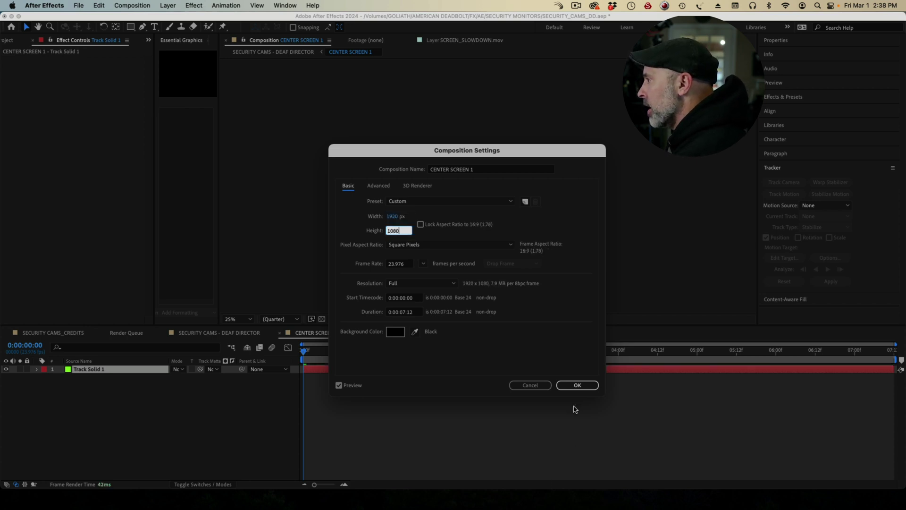
pyautogui.click(578, 385)
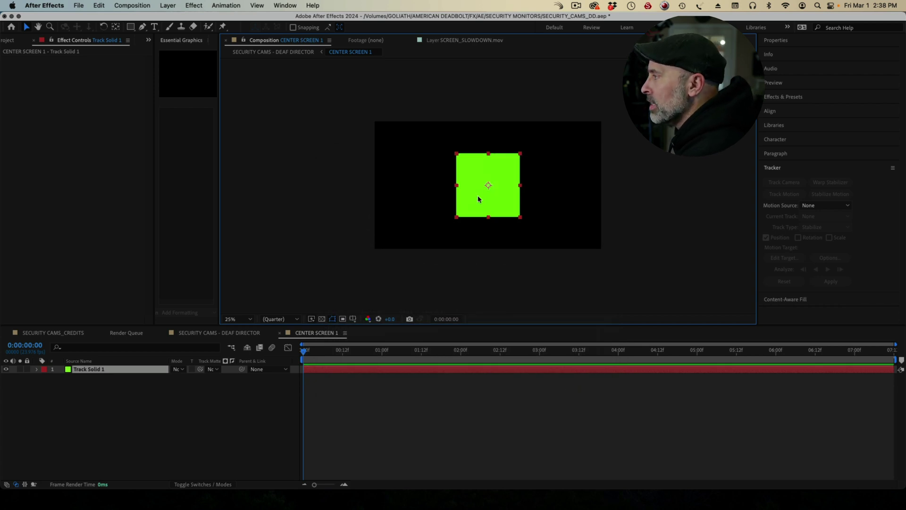
pyautogui.press('Delete')
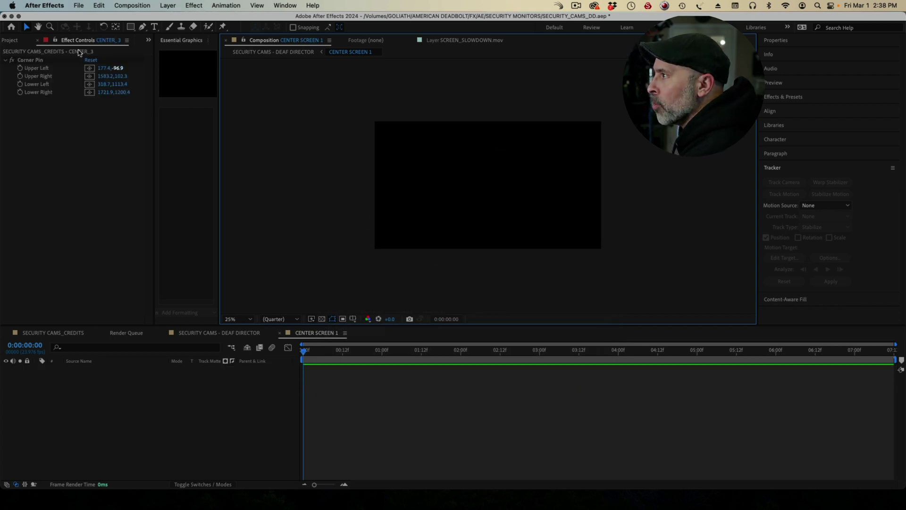
pyautogui.click(13, 40)
# Step: Add the old red building stock clip to CENTER SCREEN 1
pyautogui.click(4, 126)
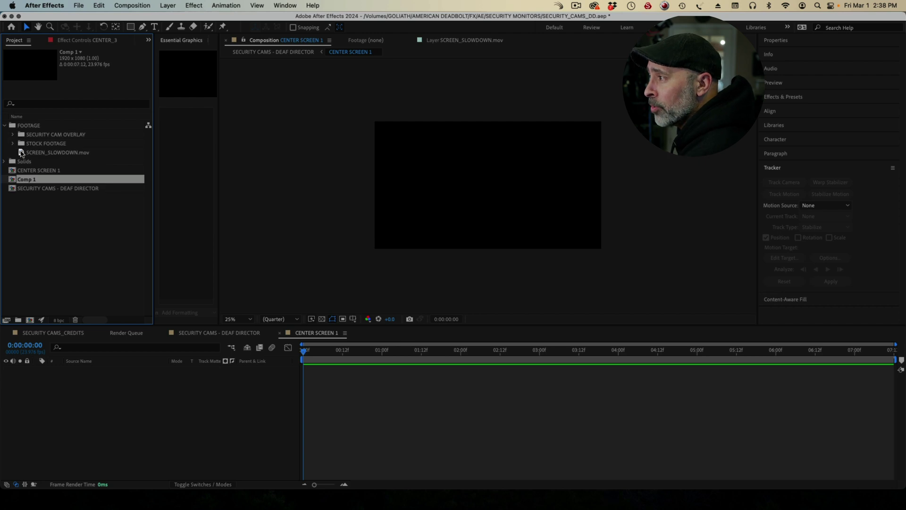
pyautogui.click(13, 144)
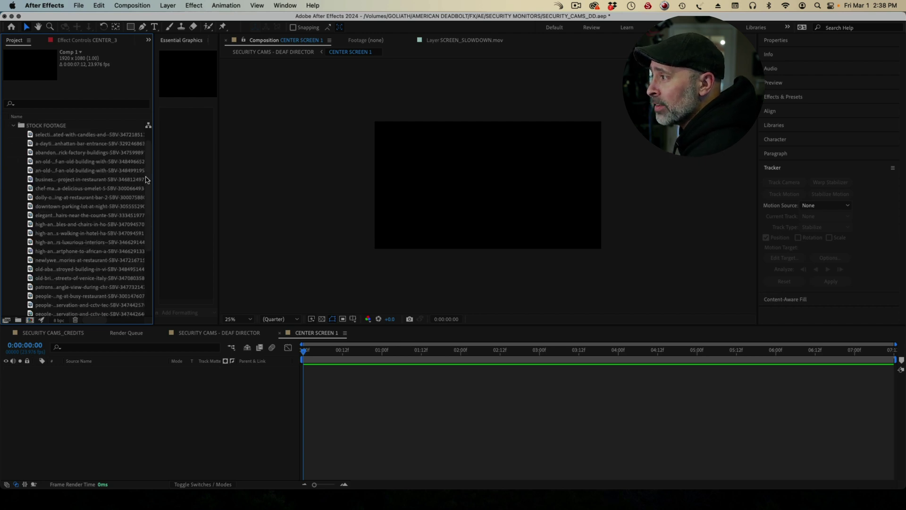
pyautogui.click(53, 179)
pyautogui.moveTo(53, 179); pyautogui.dragTo(489, 190)
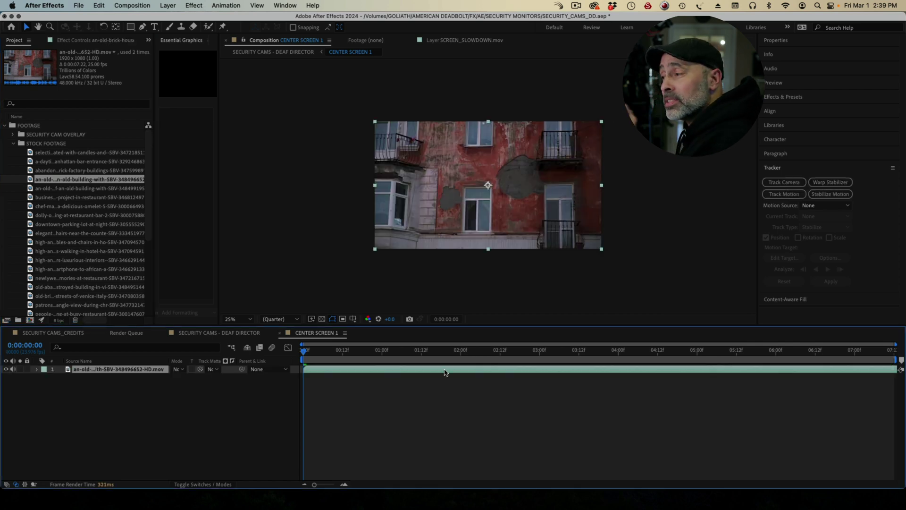
# Step: Add the security-cam glitch clip at 50% scale, aligned over the building footage
pyautogui.click(13, 144)
pyautogui.click(13, 136)
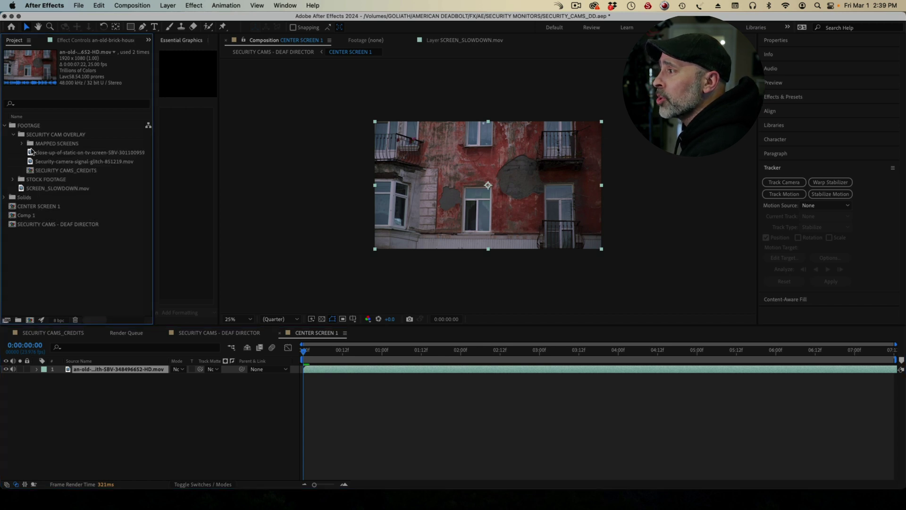
pyautogui.click(33, 152)
pyautogui.moveTo(46, 161); pyautogui.dragTo(503, 176)
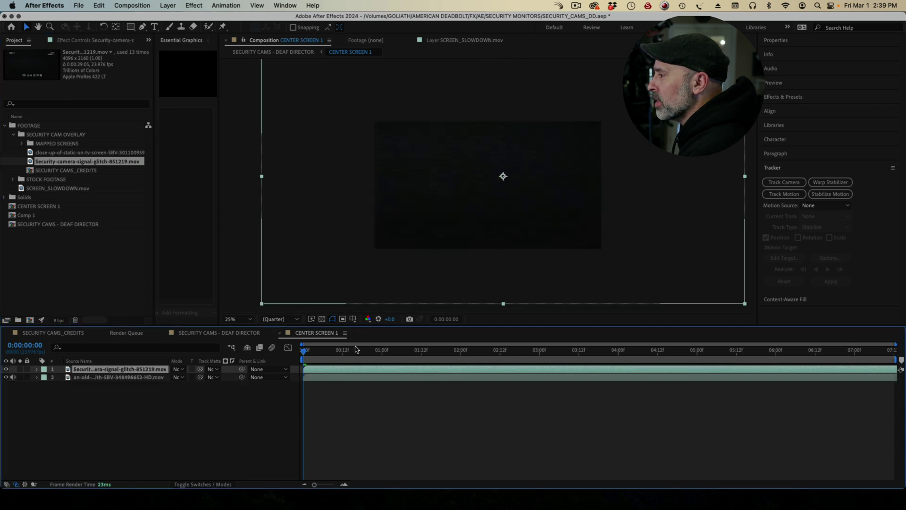
pyautogui.press('s')
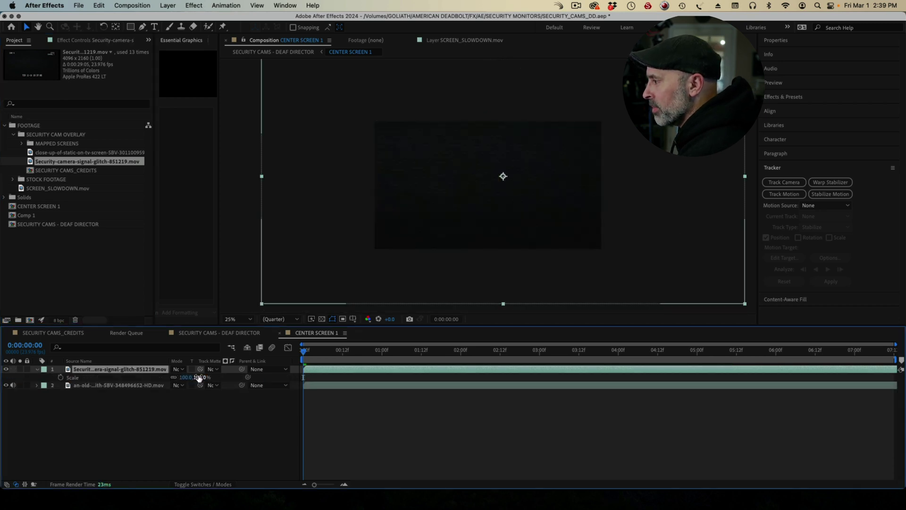
pyautogui.click(200, 376)
pyautogui.press('Return')
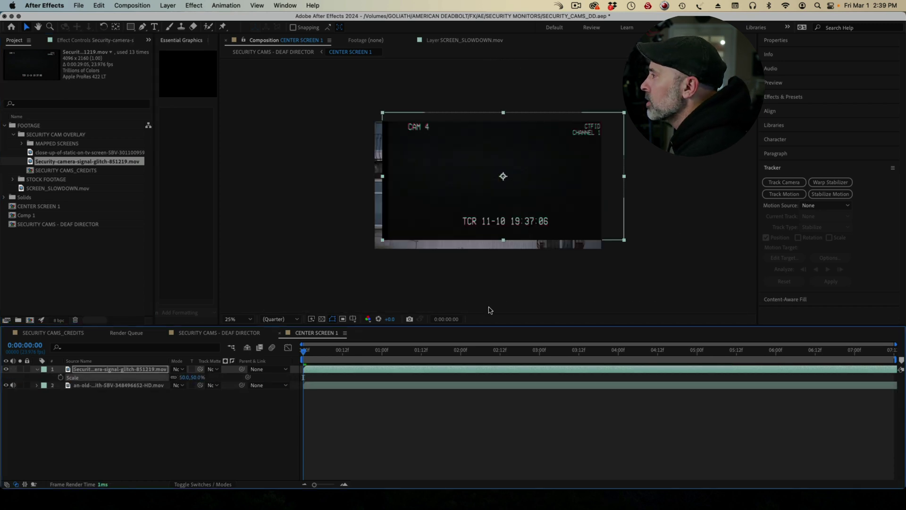
pyautogui.moveTo(542, 208); pyautogui.dragTo(529, 218)
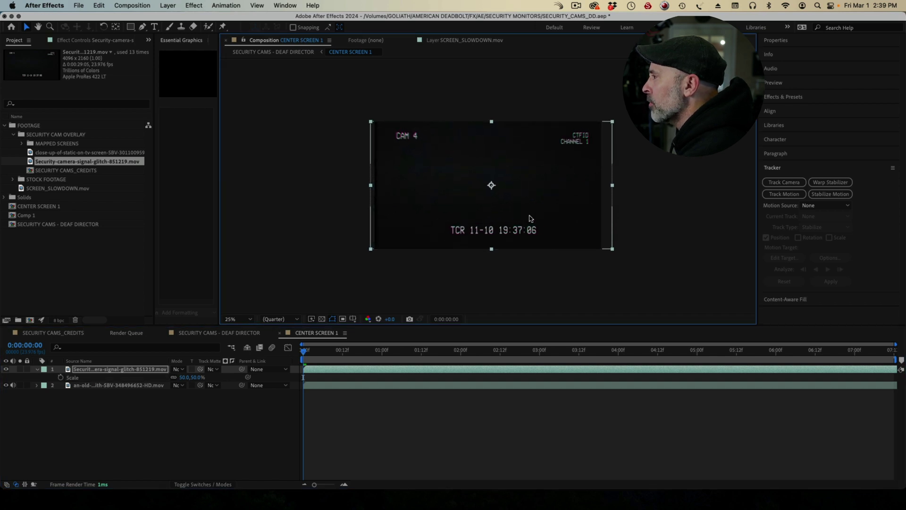
# Step: Set the glitch layer's blend mode to Screen and scrub to check the result
pyautogui.click(179, 370)
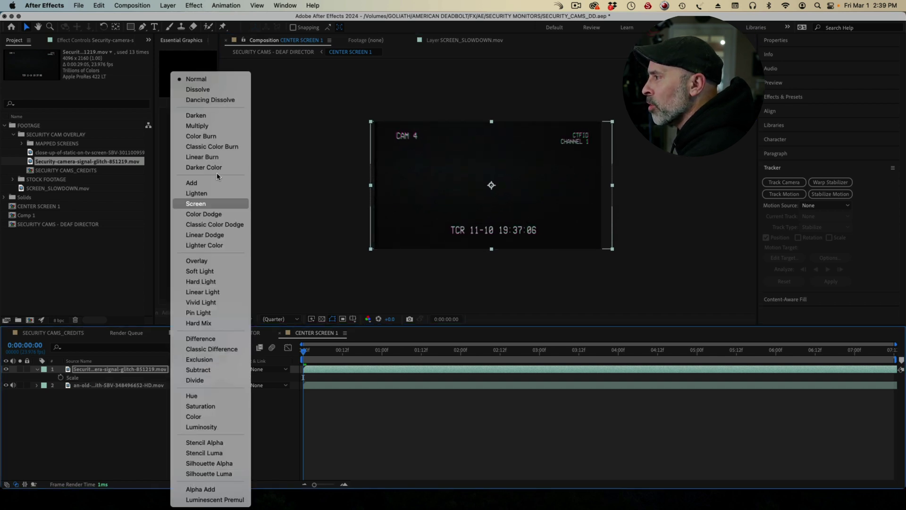
pyautogui.click(202, 204)
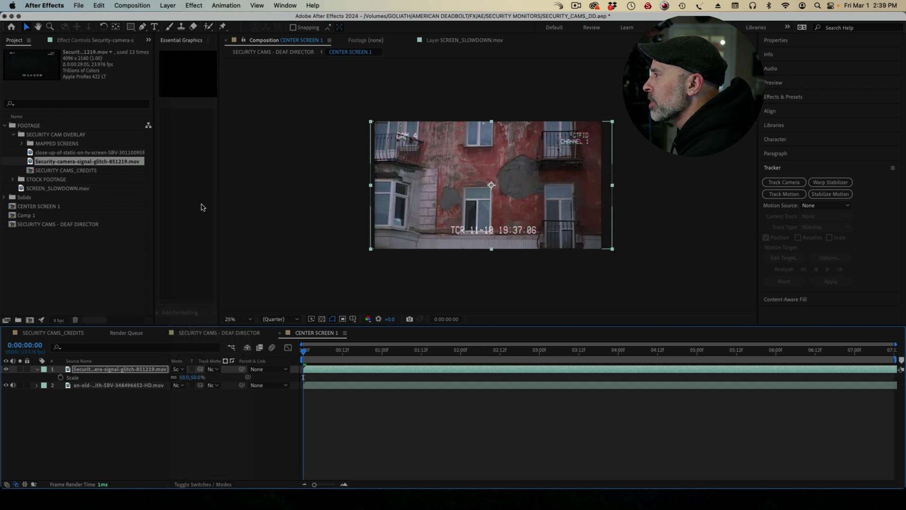
pyautogui.click(465, 425)
pyautogui.moveTo(356, 357); pyautogui.dragTo(382, 361)
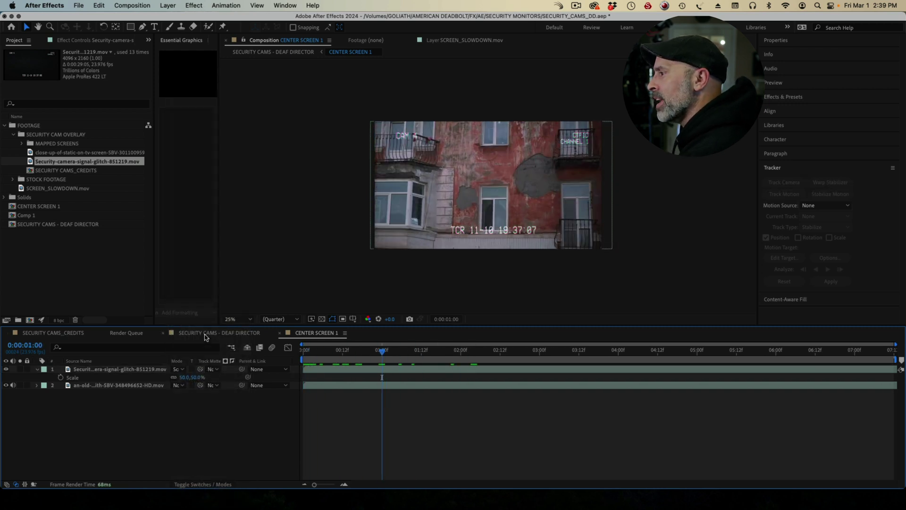
pyautogui.click(206, 333)
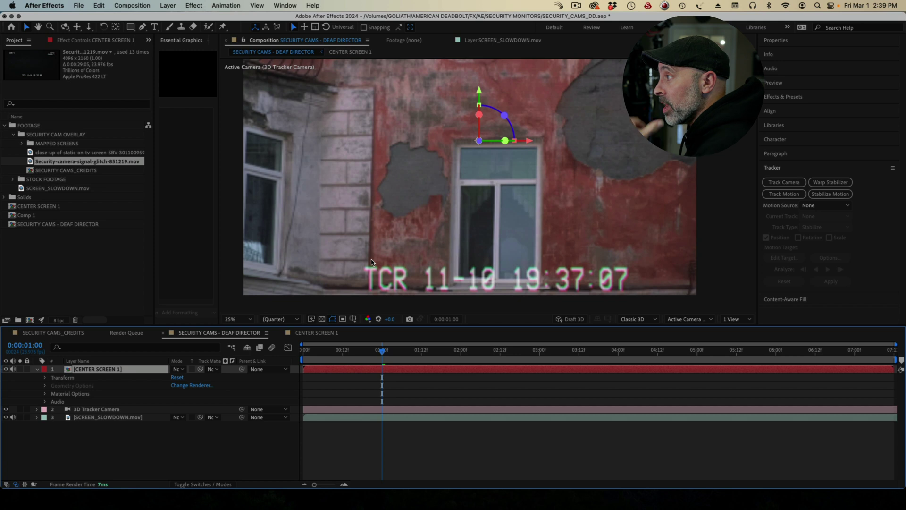
# Step: Scale CENTER SCREEN 1 to 14% in the DEAF DIRECTOR comp, check placement, then hide it
pyautogui.press('s')
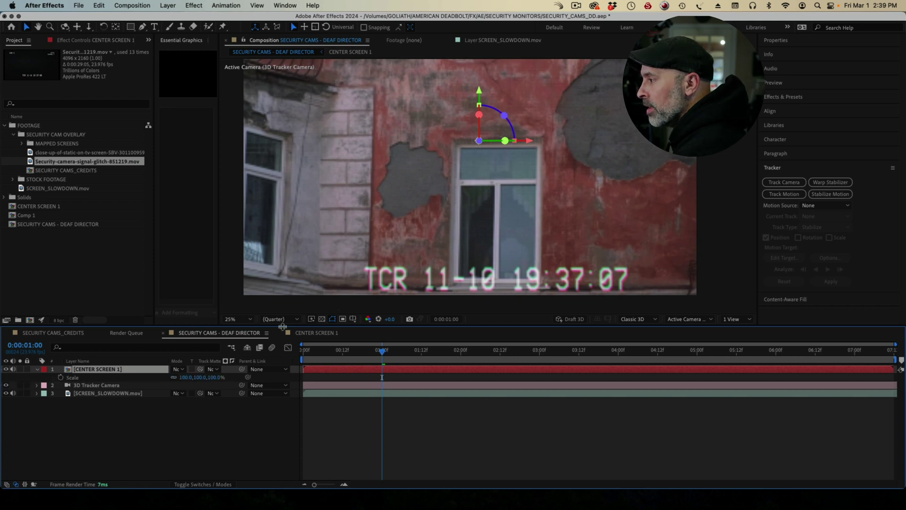
pyautogui.moveTo(204, 379); pyautogui.dragTo(170, 383)
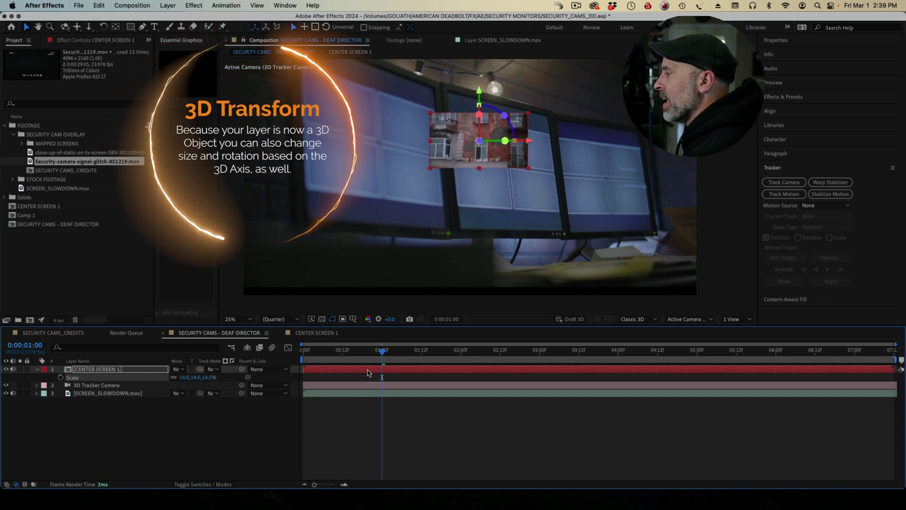
pyautogui.moveTo(381, 358)
pyautogui.mouseDown()
pyautogui.moveTo(308, 365)
pyautogui.moveTo(703, 374)
pyautogui.moveTo(382, 373)
pyautogui.mouseUp()
pyautogui.click(6, 369)
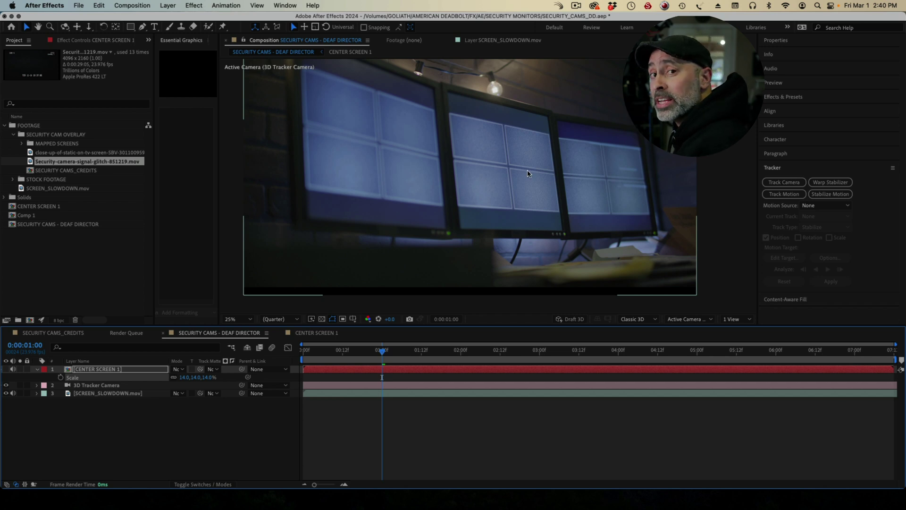
# Step: Show CENTER SCREEN 1 again and apply a Corner Pin effect to it
pyautogui.click(6, 368)
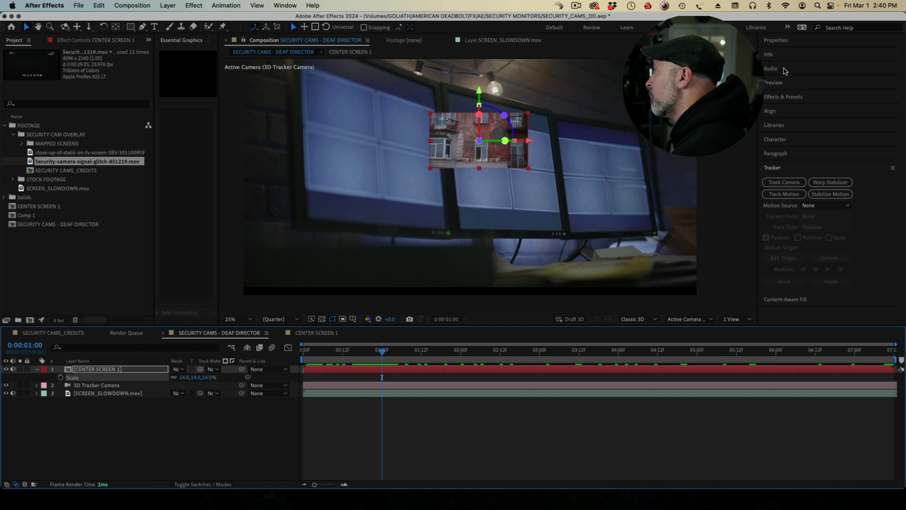
pyautogui.click(789, 97)
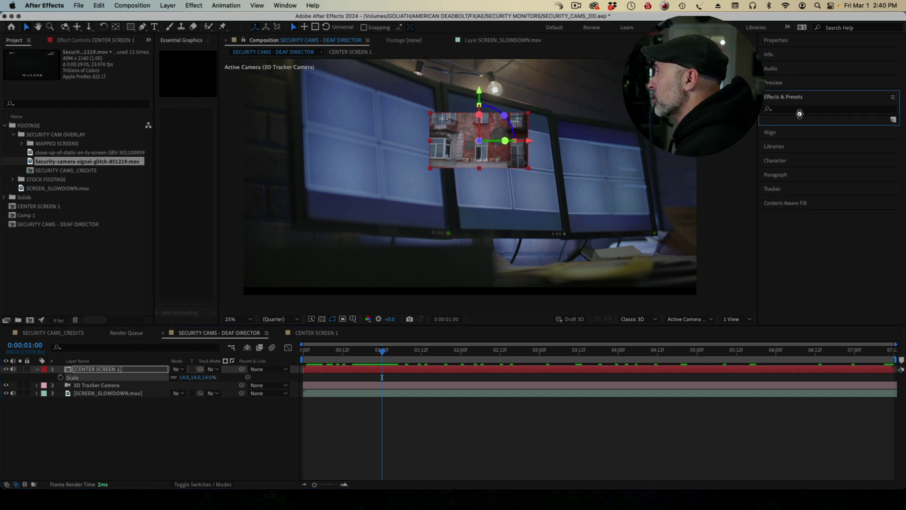
pyautogui.click(798, 110)
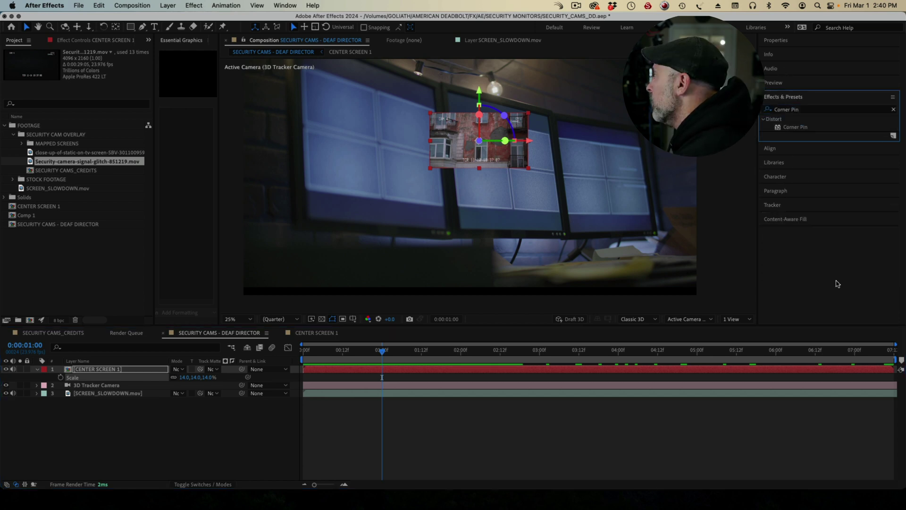
pyautogui.write('Corner Pin')
pyautogui.moveTo(795, 127); pyautogui.dragTo(495, 124)
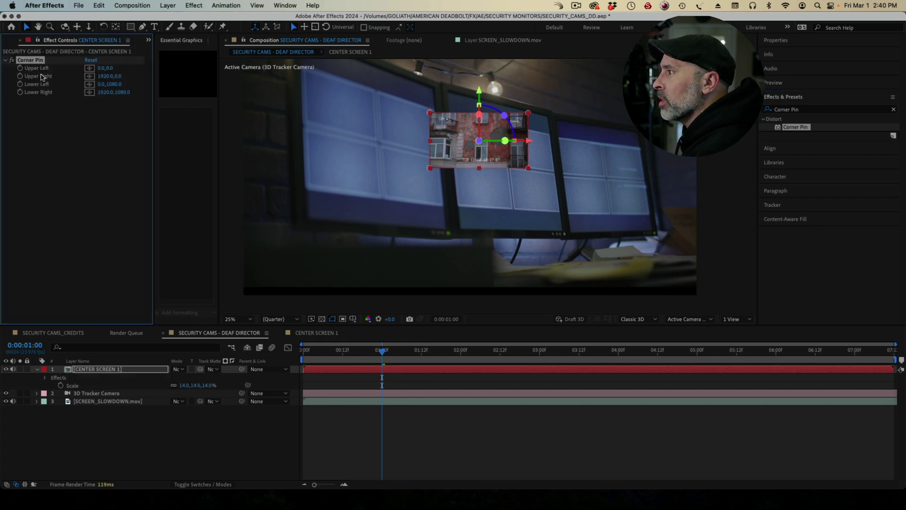
pyautogui.scroll(2, 461, 108)
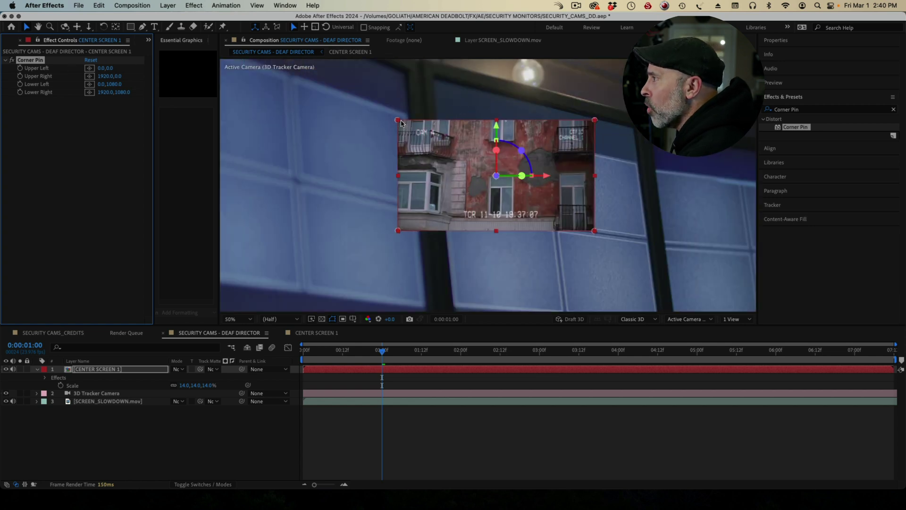
# Step: Pin all four corners of the layer onto the centre monitor panel
pyautogui.moveTo(399, 120); pyautogui.dragTo(440, 122)
pyautogui.moveTo(399, 233); pyautogui.dragTo(444, 214)
pyautogui.moveTo(596, 120); pyautogui.dragTo(545, 141)
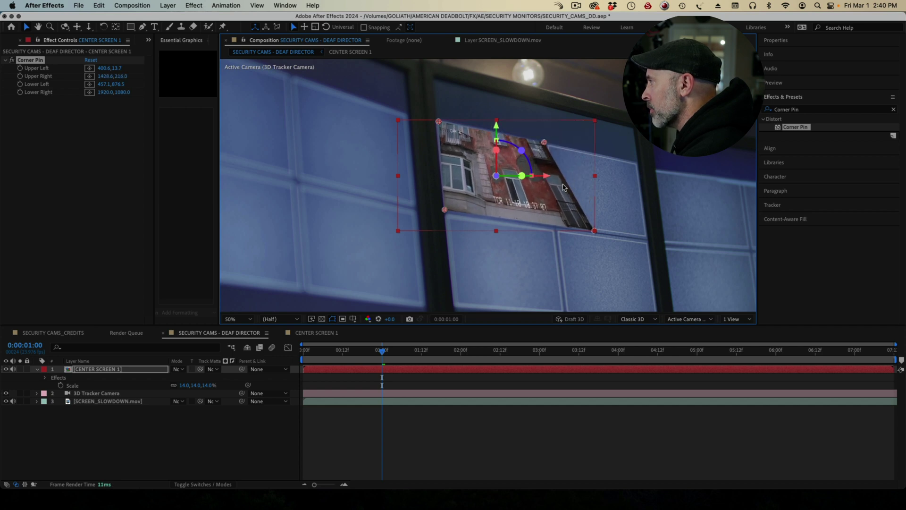
pyautogui.moveTo(594, 232); pyautogui.dragTo(553, 230)
pyautogui.click(445, 445)
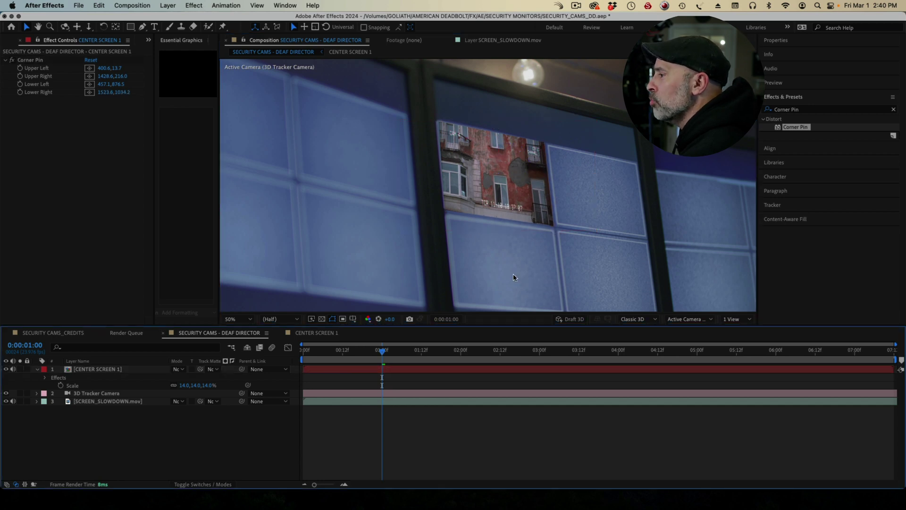
# Step: Apply Gaussian Blur to CENTER SCREEN 1, setting Blurriness to 3, then about 5.2
pyautogui.click(824, 110)
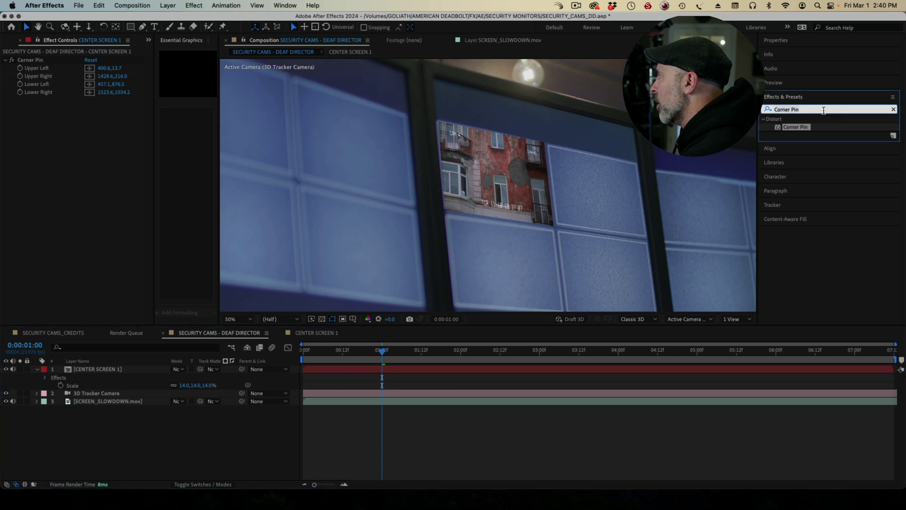
pyautogui.write('Blur')
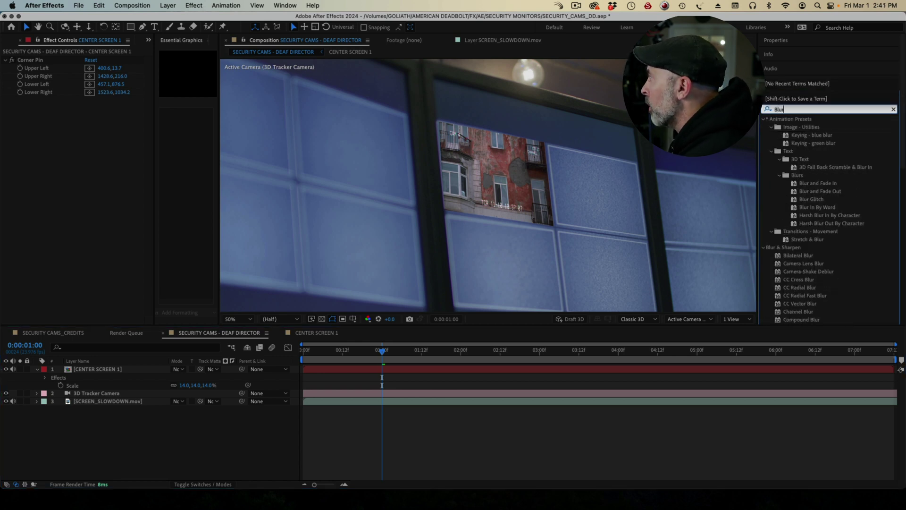
pyautogui.scroll(-6, 797, 311)
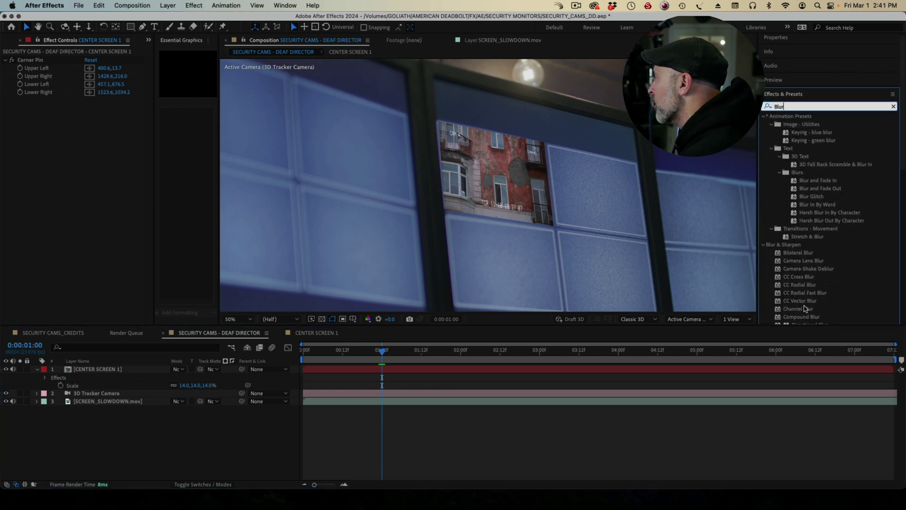
pyautogui.click(808, 223)
pyautogui.moveTo(809, 223); pyautogui.dragTo(517, 176)
pyautogui.click(88, 109)
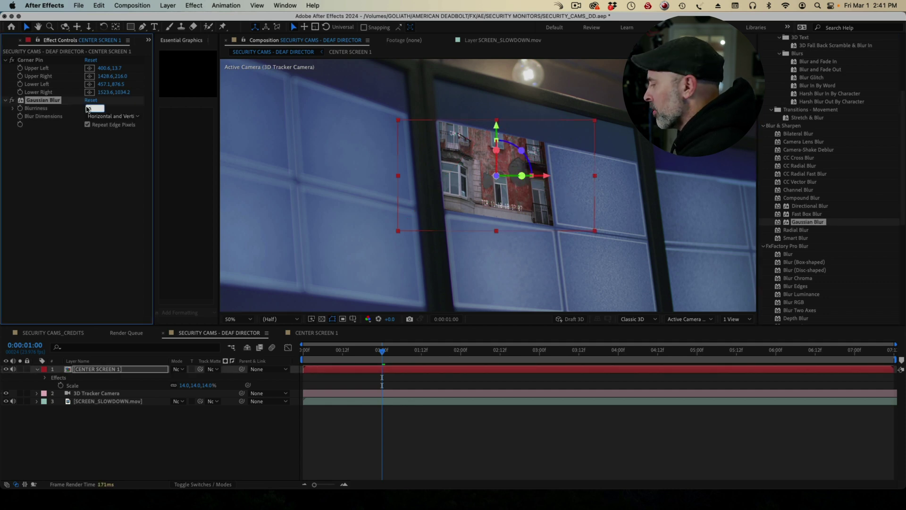
pyautogui.press('Return')
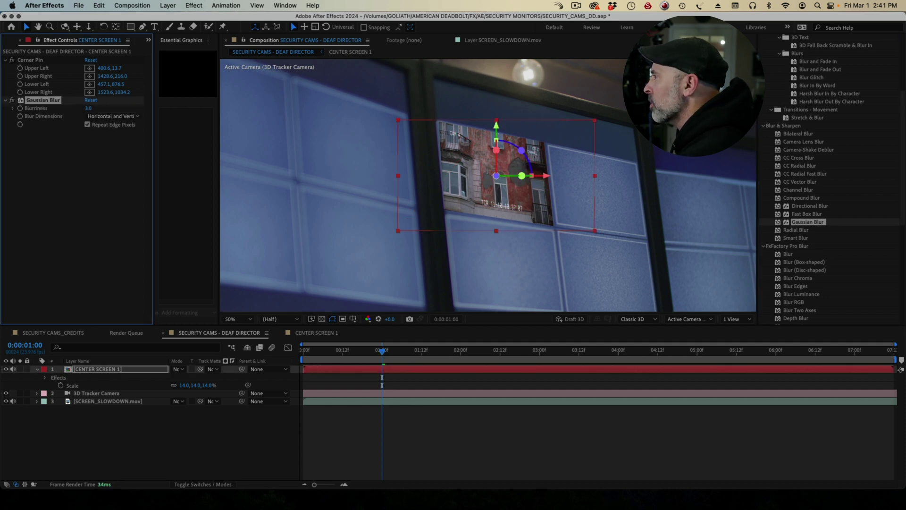
pyautogui.moveTo(88, 108); pyautogui.dragTo(98, 108)
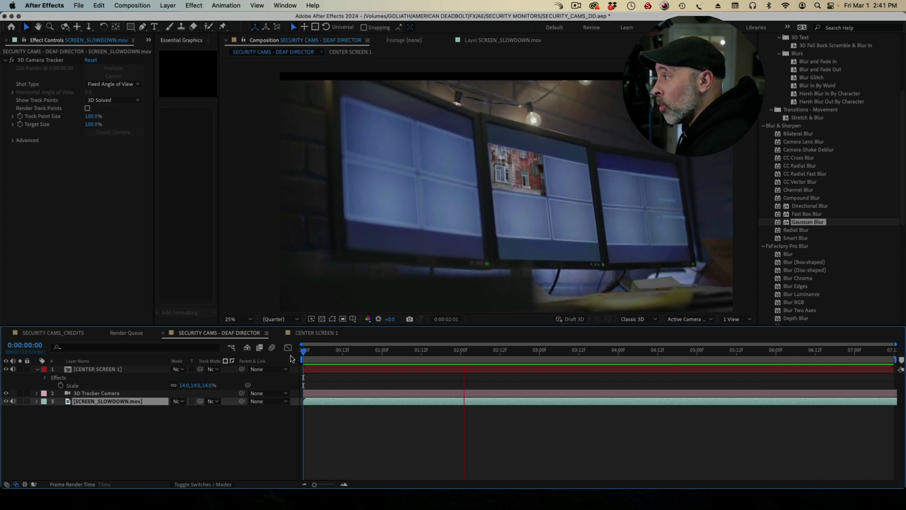
# Step: Stop playback, reveal SCREEN_SLOWDOWN.mov's camera-track points, and select four on the centre monitor
pyautogui.press('space')
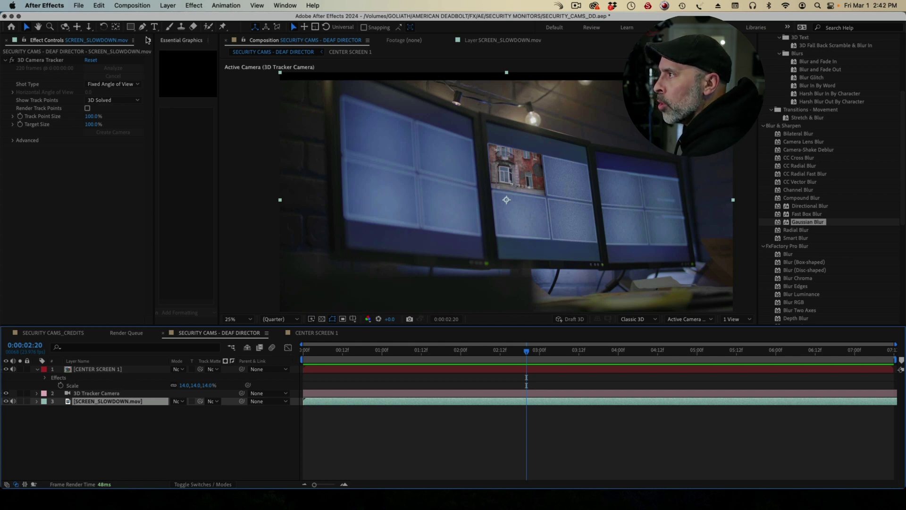
pyautogui.press('super+0')
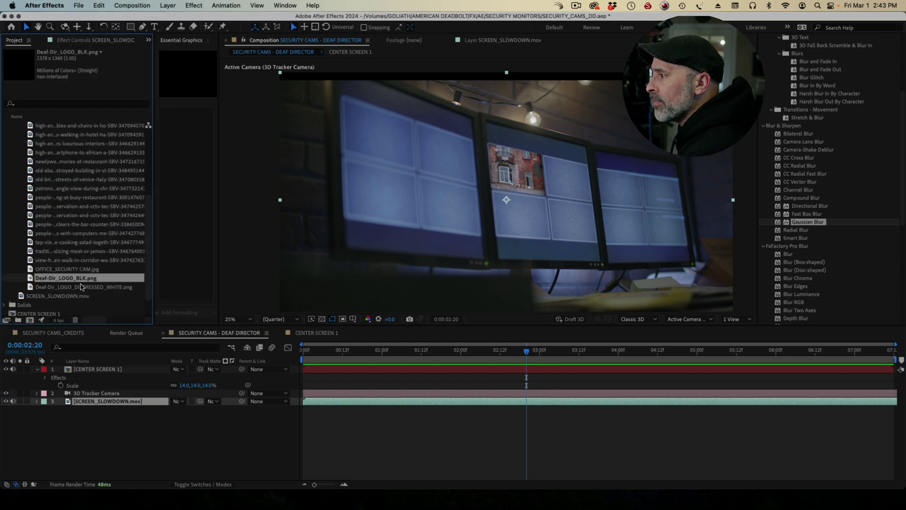
pyautogui.click(122, 406)
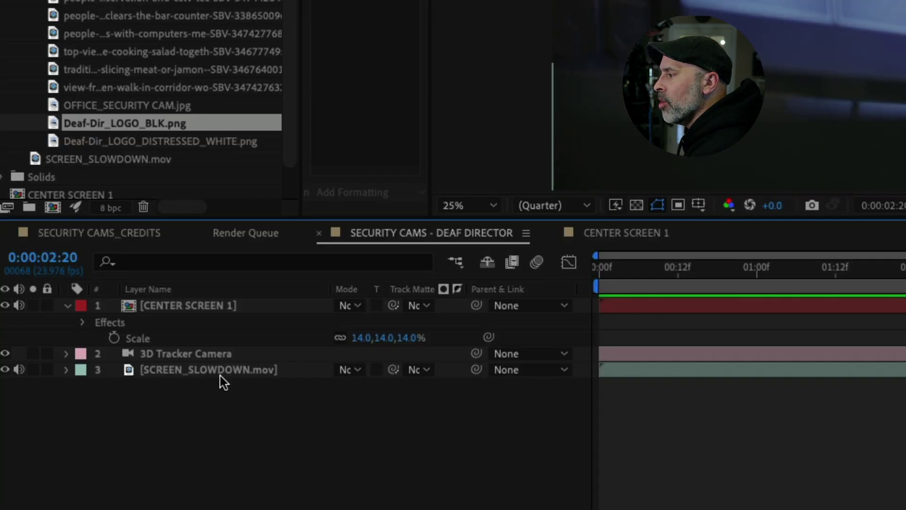
pyautogui.click(114, 404)
pyautogui.click(66, 370)
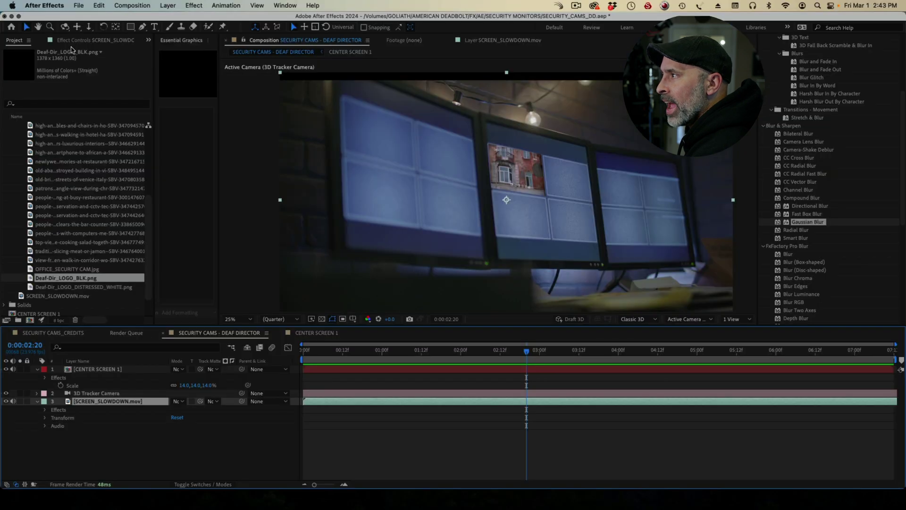
pyautogui.click(82, 41)
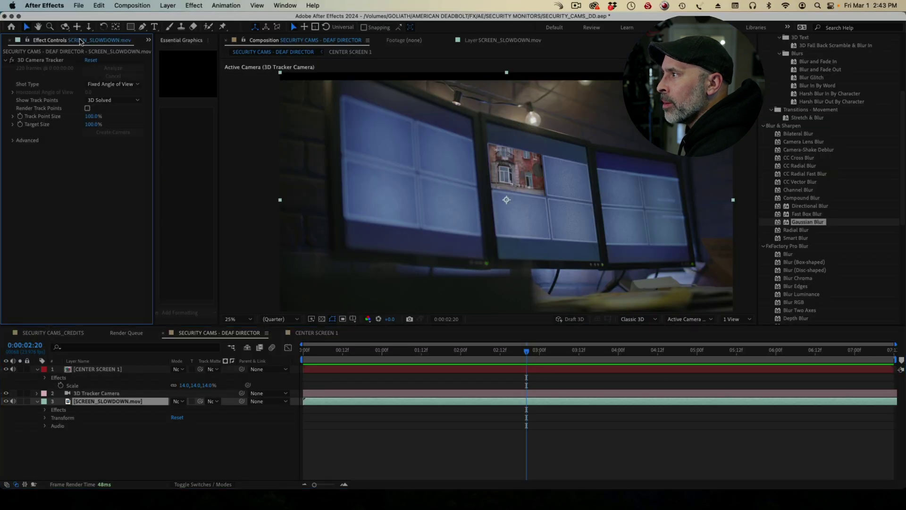
pyautogui.click(41, 60)
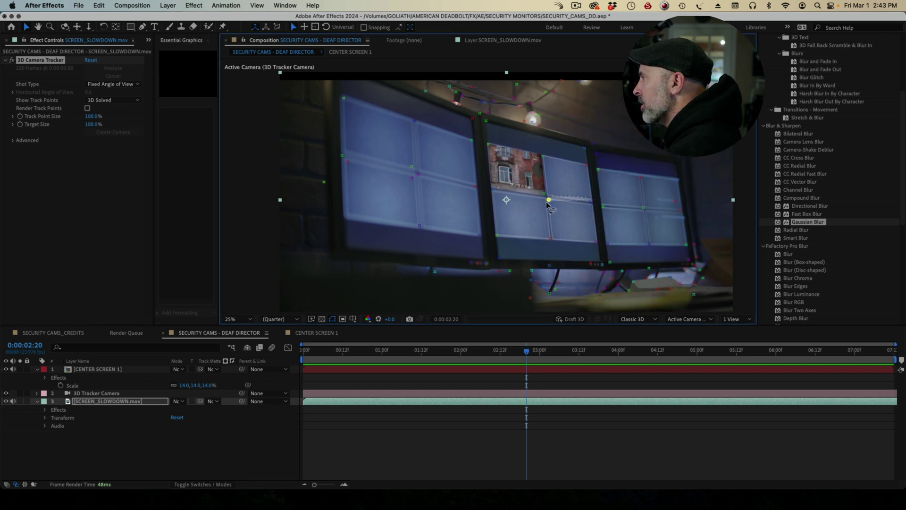
pyautogui.moveTo(547, 204); pyautogui.dragTo(602, 244)
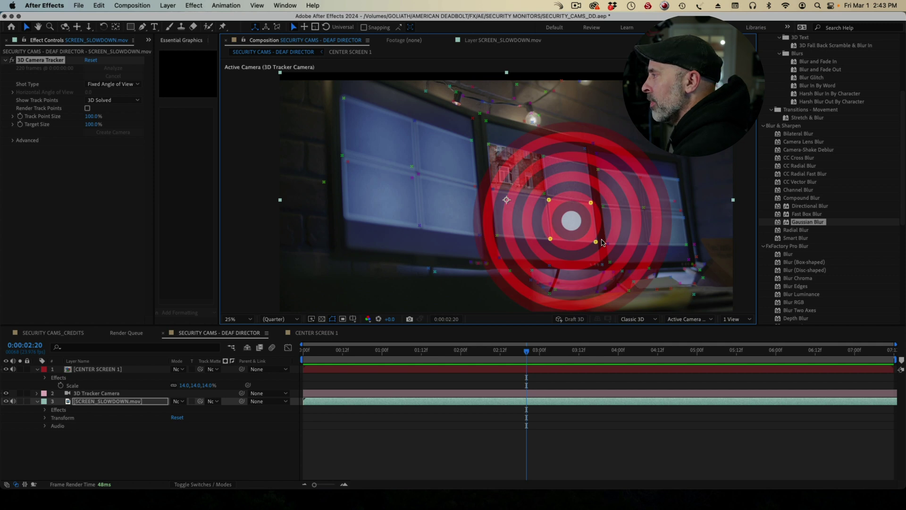
pyautogui.rightClick(573, 228)
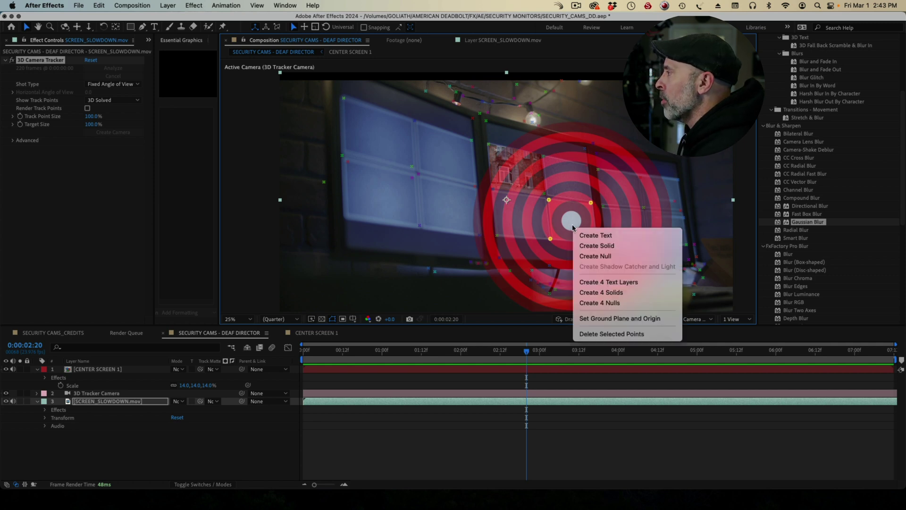
# Step: Create a tracked solid at the centre-monitor track point and pre-compose Track Solid 1
pyautogui.click(598, 245)
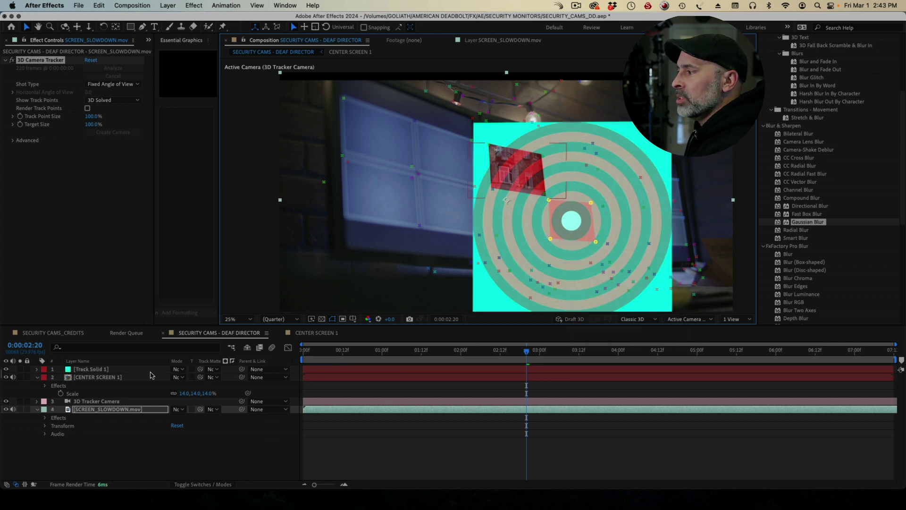
pyautogui.click(109, 370)
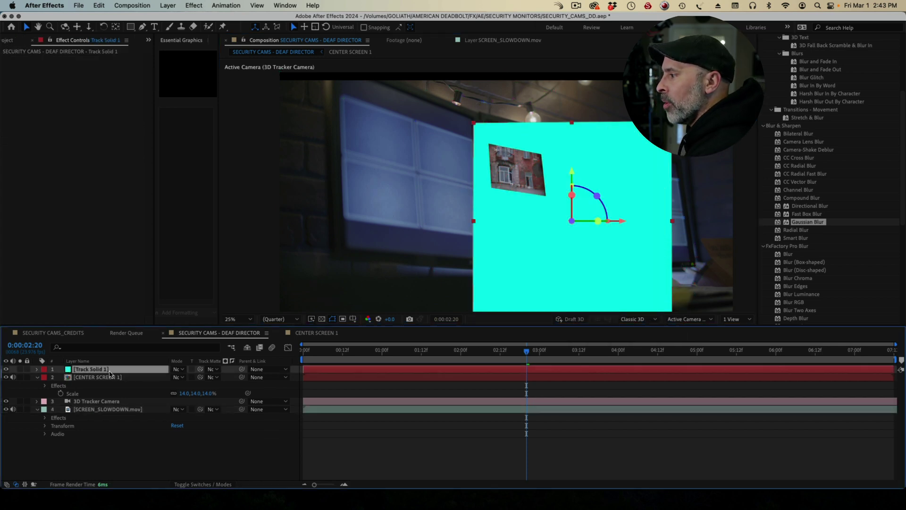
pyautogui.rightClick(99, 372)
pyautogui.click(149, 384)
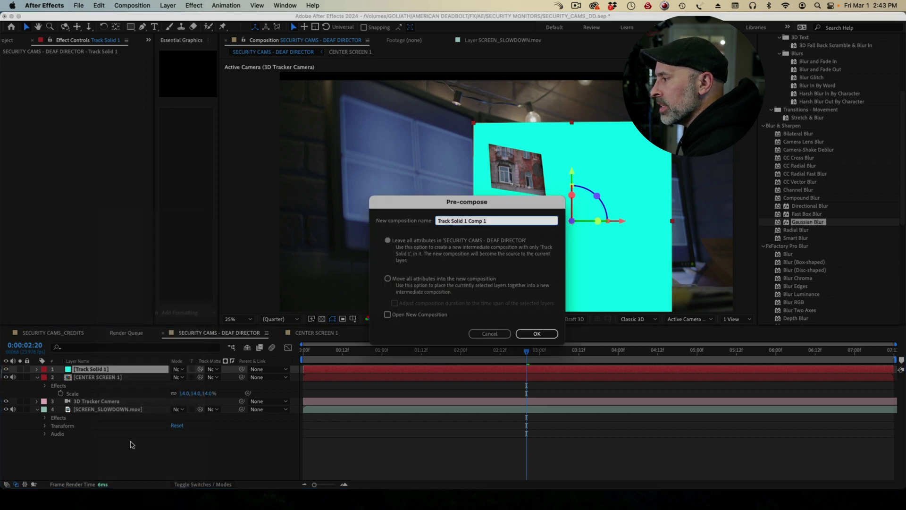
# Step: Create the DD LOGO comp, size it to 1920×1080, and delete the cyan placeholder solid
pyautogui.write('DD LOGO')
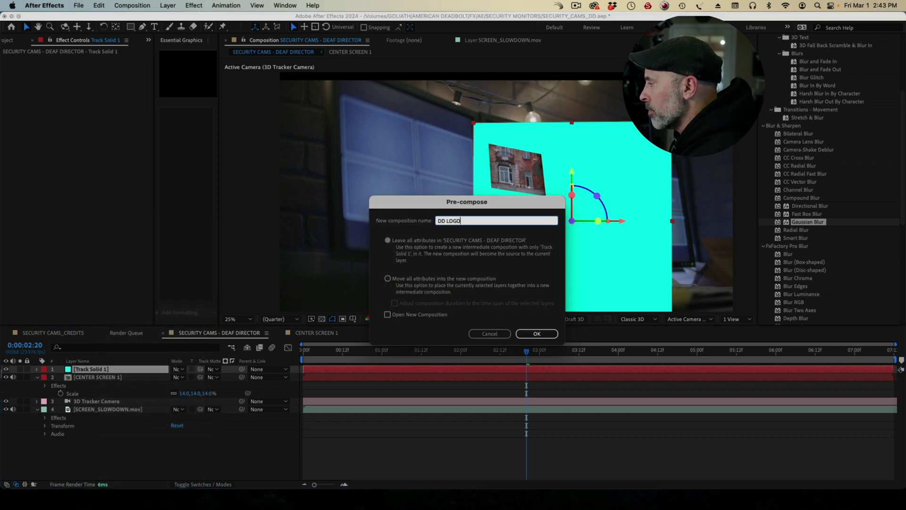
pyautogui.press('Return')
pyautogui.click(132, 5)
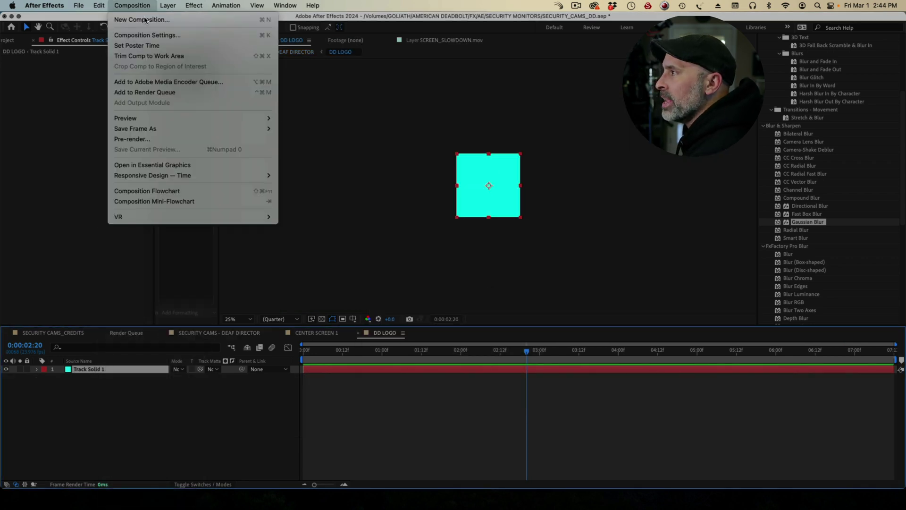
pyautogui.click(147, 35)
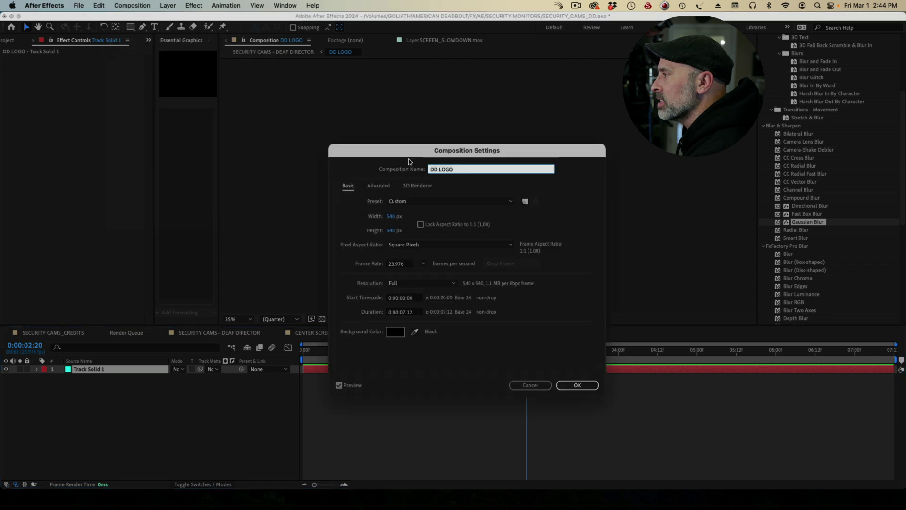
pyautogui.click(390, 217)
pyautogui.write('1920')
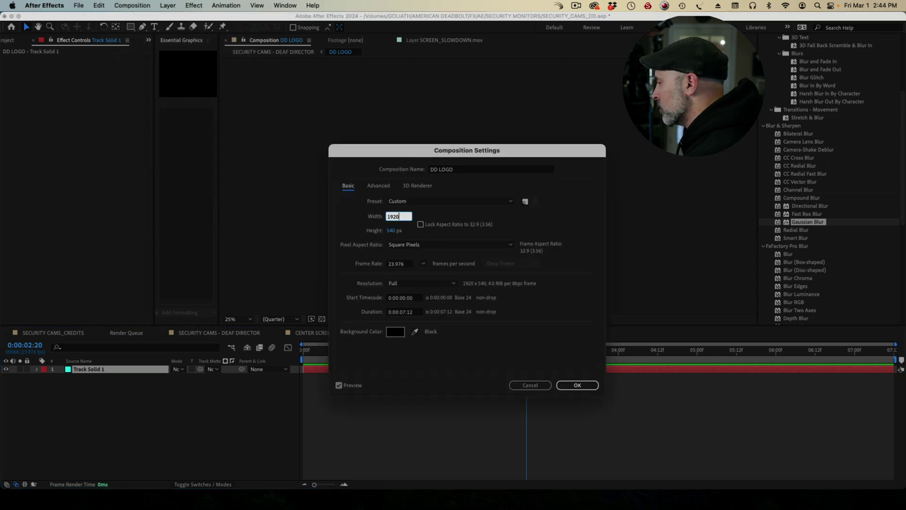
pyautogui.press('Tab')
pyautogui.write('1080')
pyautogui.press('Return')
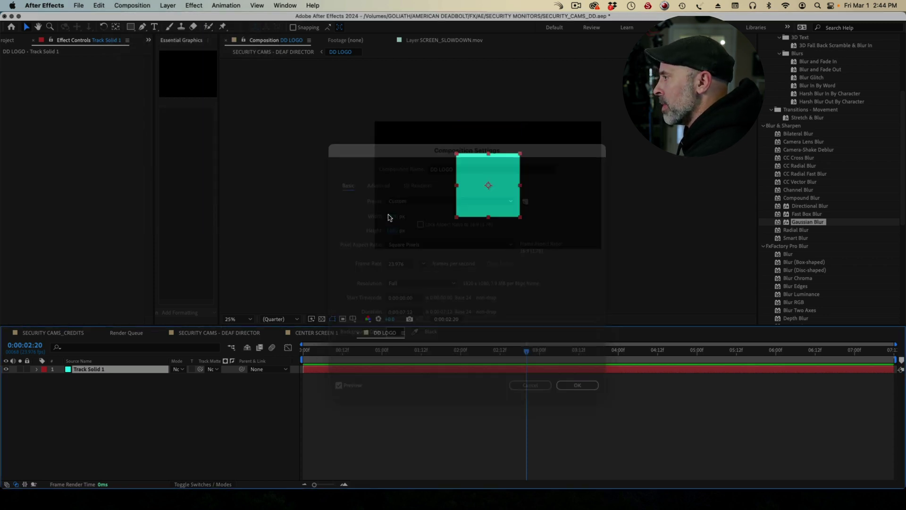
pyautogui.click(488, 206)
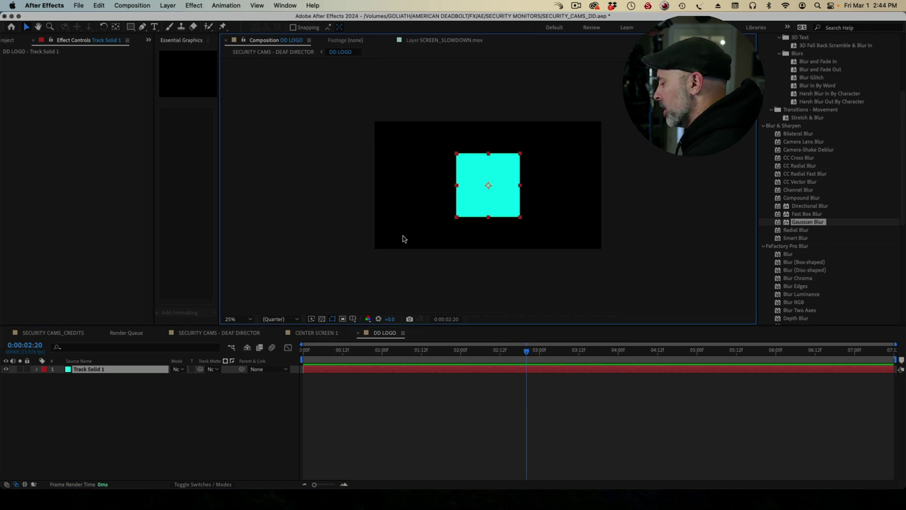
pyautogui.press('Delete')
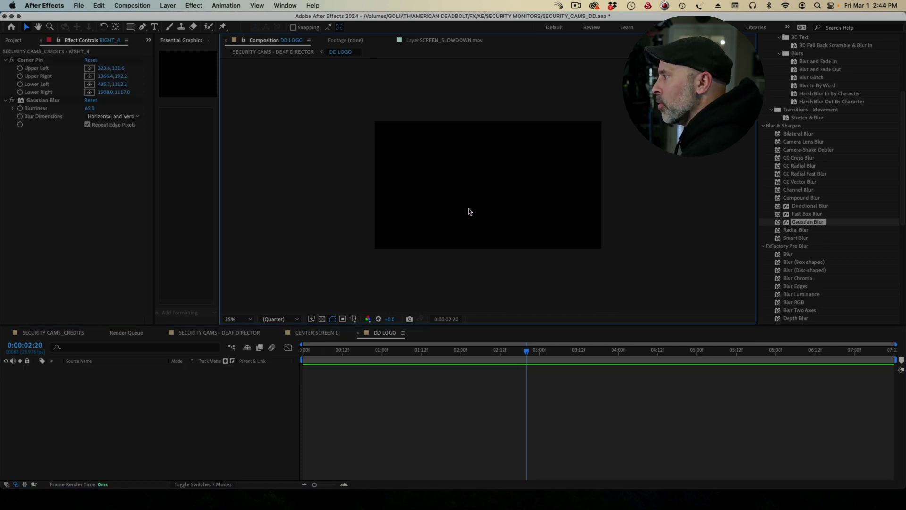
# Step: Add Deaf-Dir_LOGO_BLK.png to the DD LOGO comp with the transparency grid showing
pyautogui.click(15, 41)
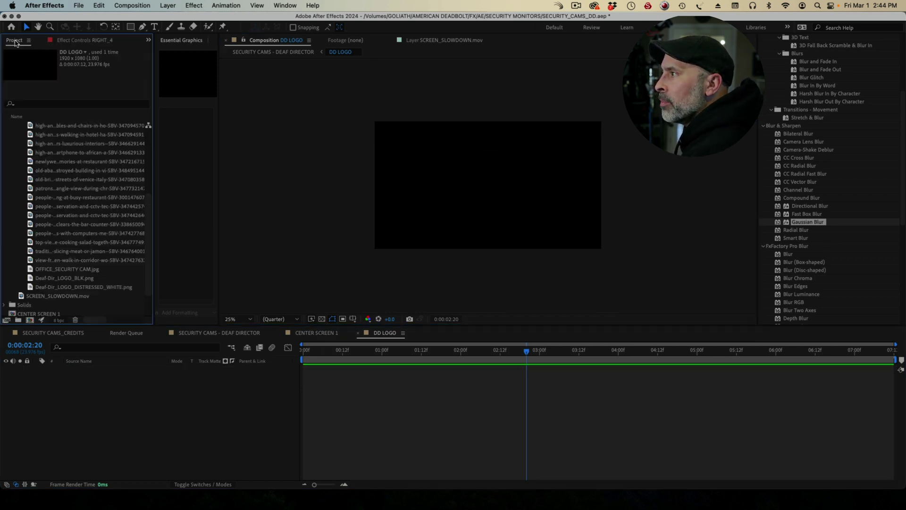
pyautogui.click(69, 259)
pyautogui.click(66, 243)
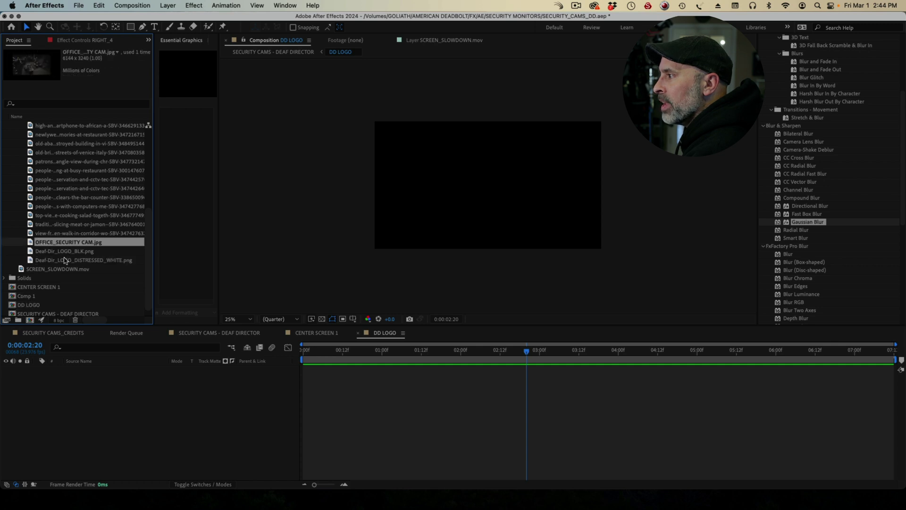
pyautogui.moveTo(60, 253); pyautogui.dragTo(421, 280)
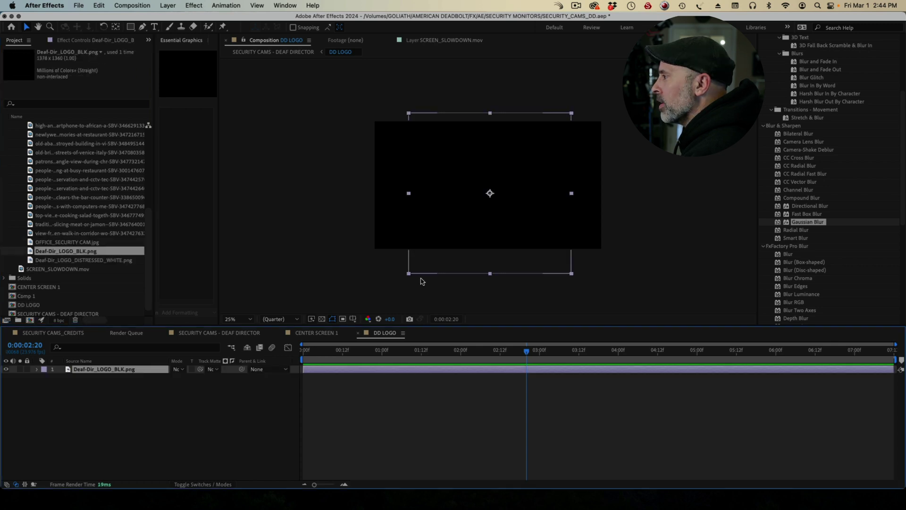
pyautogui.click(322, 320)
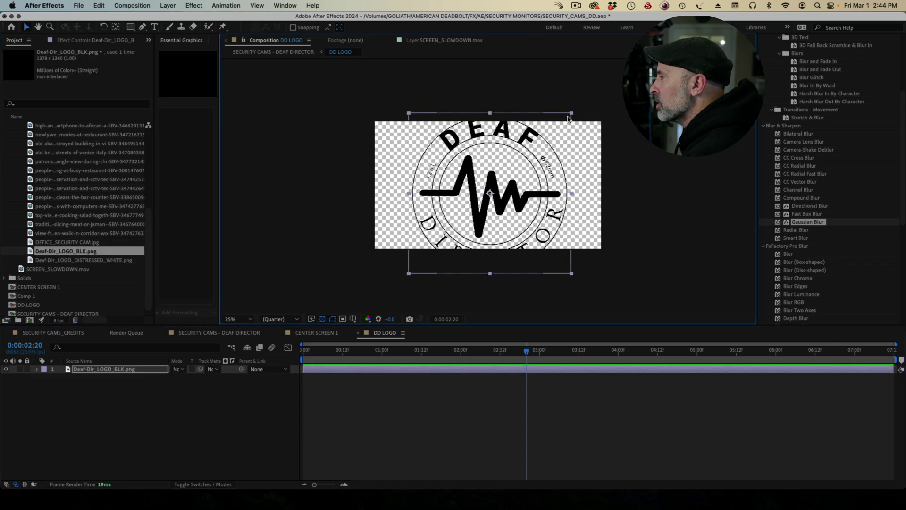
# Step: Scale the logo down and nudge it up so it fits inside the frame
pyautogui.moveTo(569, 117); pyautogui.dragTo(553, 131)
pyautogui.moveTo(529, 177); pyautogui.dragTo(528, 169)
pyautogui.click(549, 127)
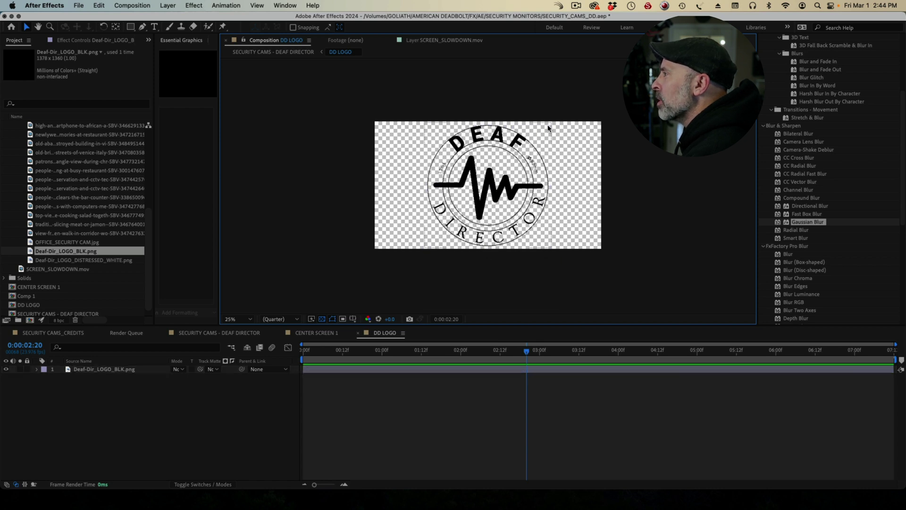
pyautogui.click(530, 153)
pyautogui.click(552, 125)
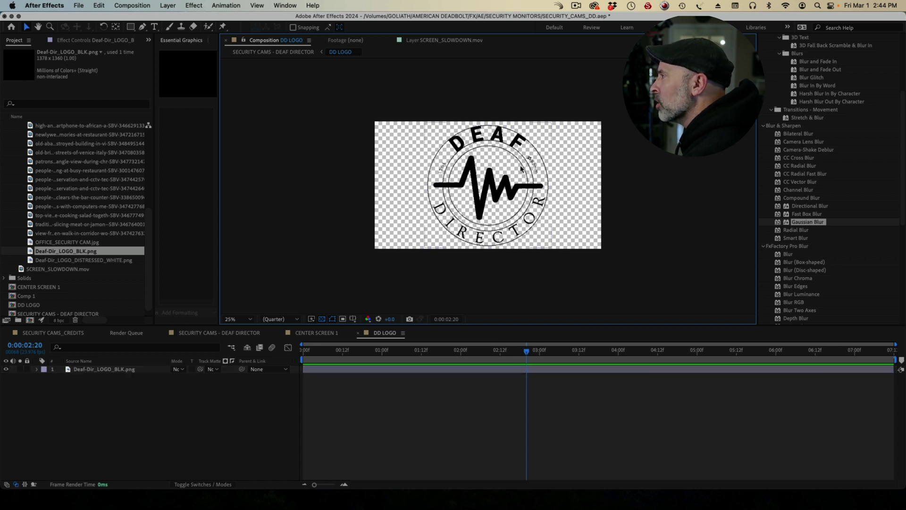
pyautogui.click(522, 170)
pyautogui.click(515, 404)
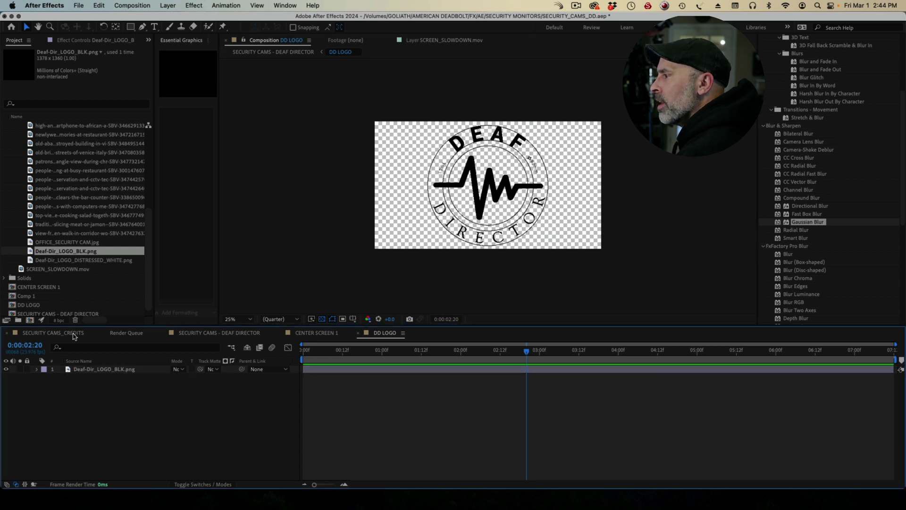
# Step: Shrink the DD LOGO layer to 9% scale in the SECURITY CAMS - DEAF DIRECTOR comp
pyautogui.click(238, 333)
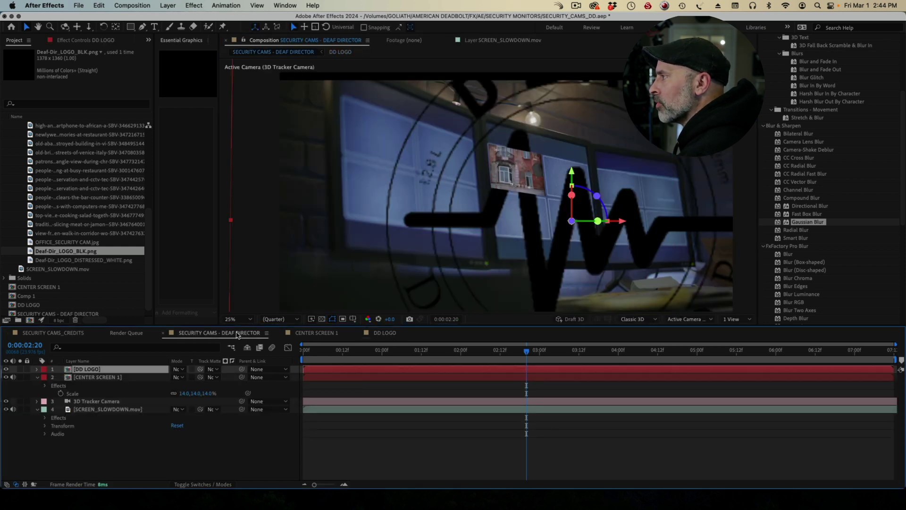
pyautogui.press('s')
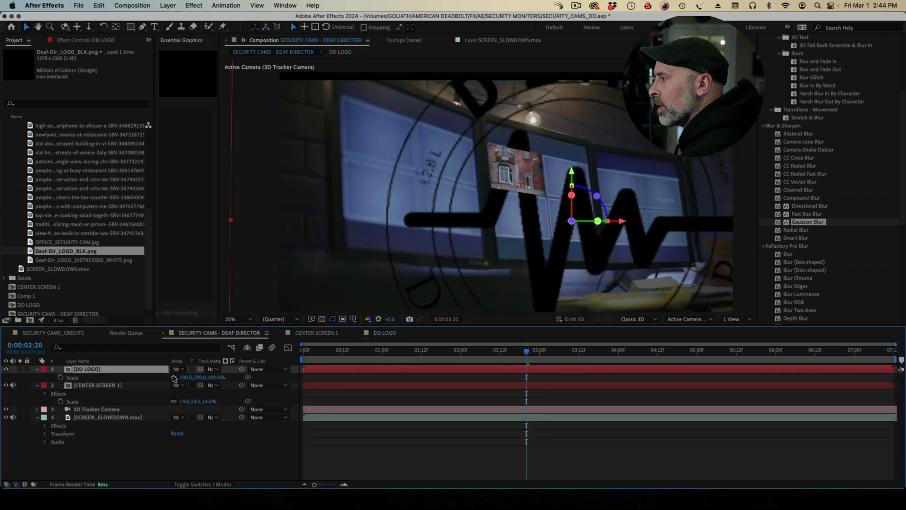
pyautogui.moveTo(186, 377); pyautogui.dragTo(152, 385)
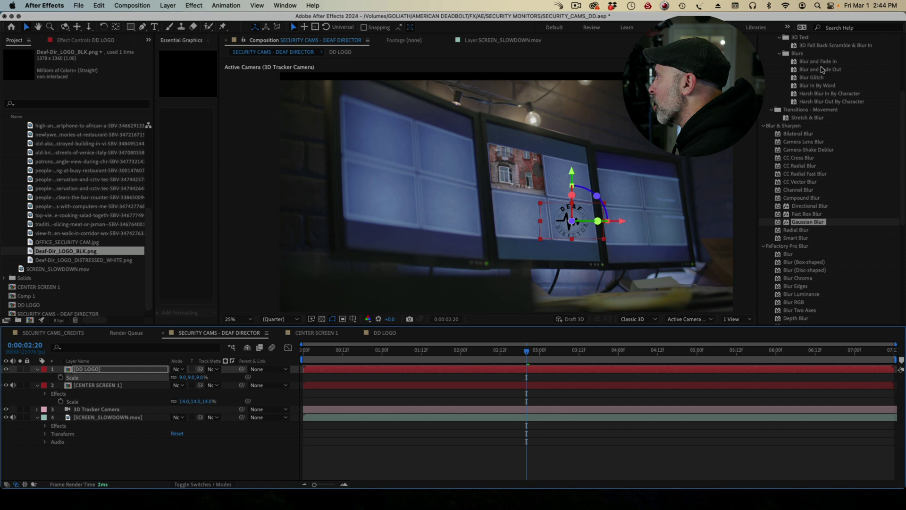
pyautogui.scroll(5, 797, 127)
pyautogui.click(799, 110)
# Step: Apply Corner Pin to DD LOGO and pin its upper-left corner to the panel
pyautogui.press('super+a')
pyautogui.write('Corner')
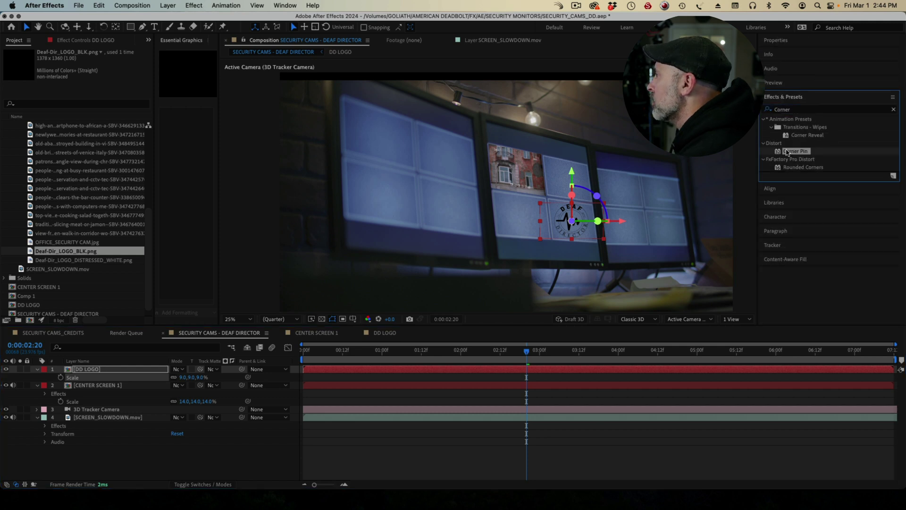
pyautogui.moveTo(796, 151); pyautogui.dragTo(541, 204)
pyautogui.scroll(4, 541, 204)
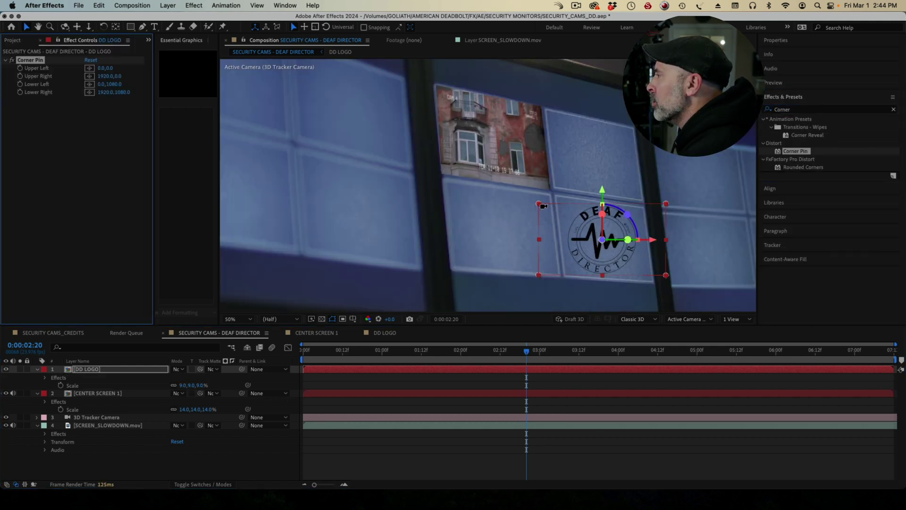
pyautogui.moveTo(536, 201); pyautogui.dragTo(563, 182)
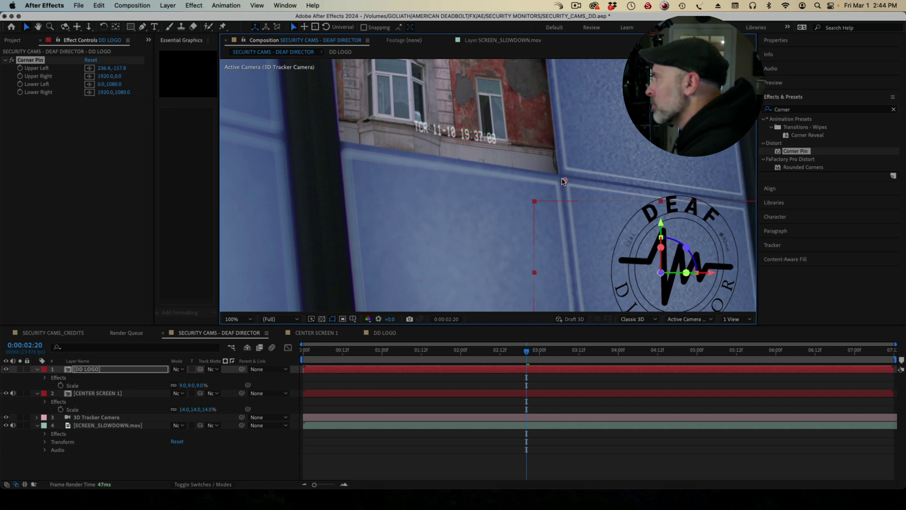
# Step: Pin the logo's lower-left, lower-right and upper-right corners to the monitor panel
pyautogui.scroll(-5, 519, 227)
pyautogui.hscroll(2, 520, 227)
pyautogui.moveTo(494, 261); pyautogui.dragTo(543, 266)
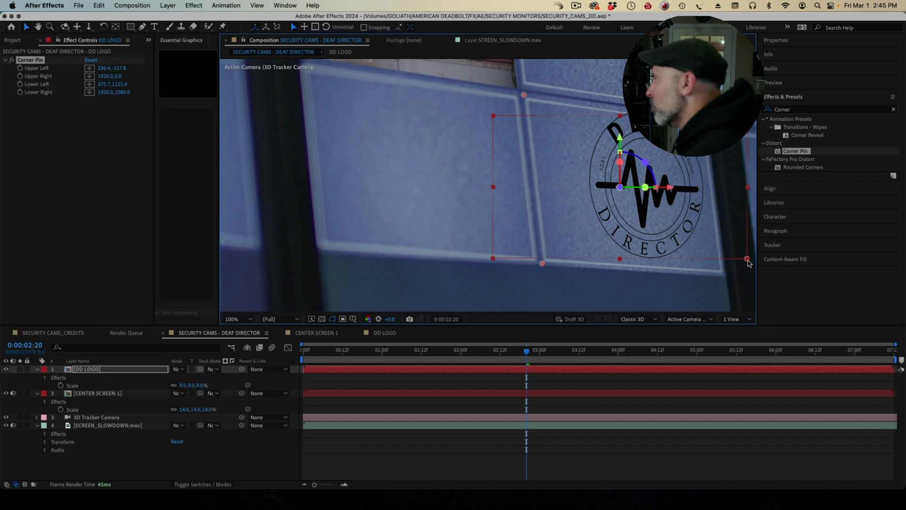
pyautogui.moveTo(751, 261); pyautogui.dragTo(726, 277)
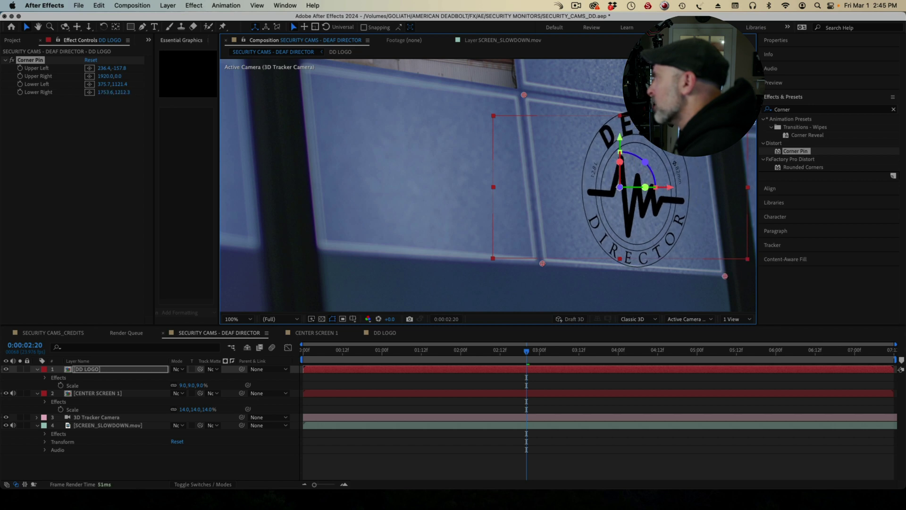
pyautogui.moveTo(747, 116); pyautogui.dragTo(705, 121)
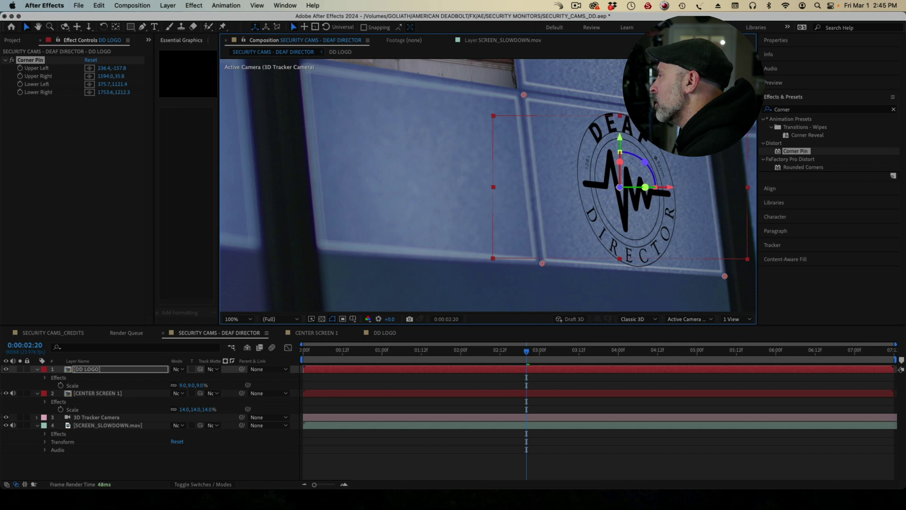
pyautogui.click(677, 389)
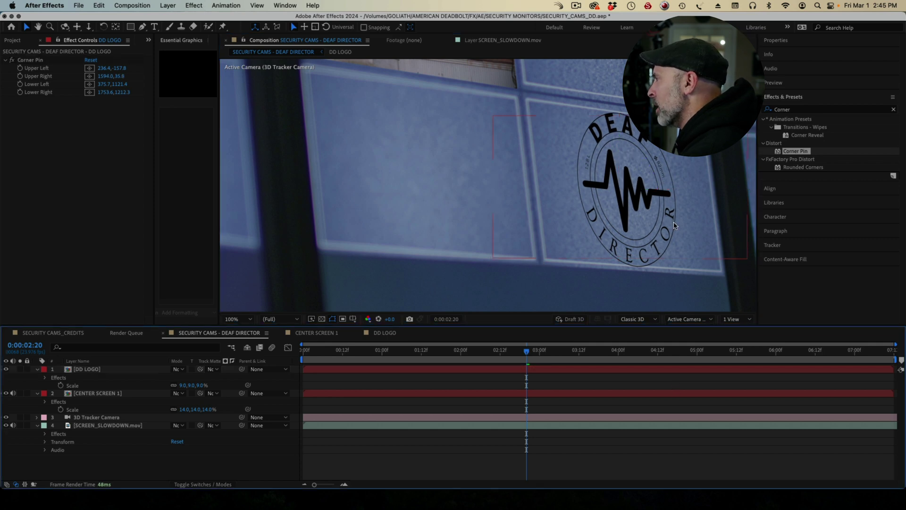
# Step: Search Effects & Presets for a blur and preview the composite
pyautogui.click(813, 112)
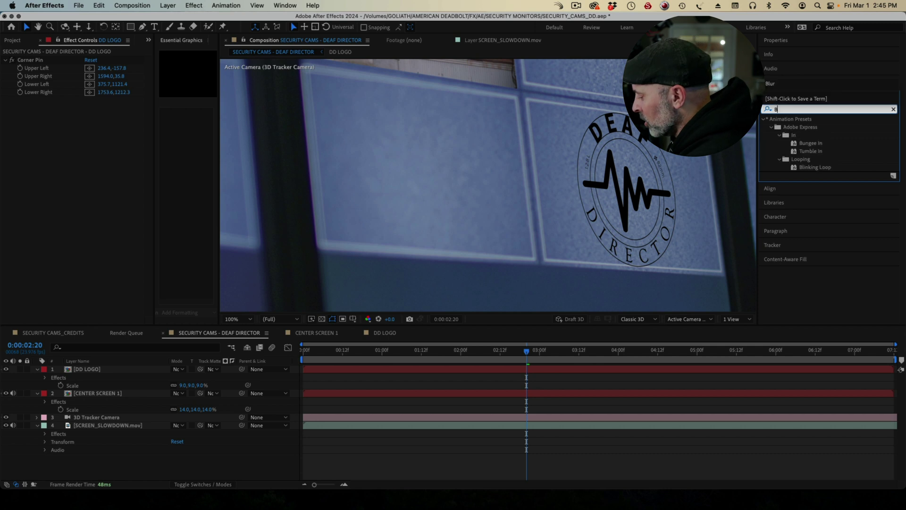
pyautogui.write('lur')
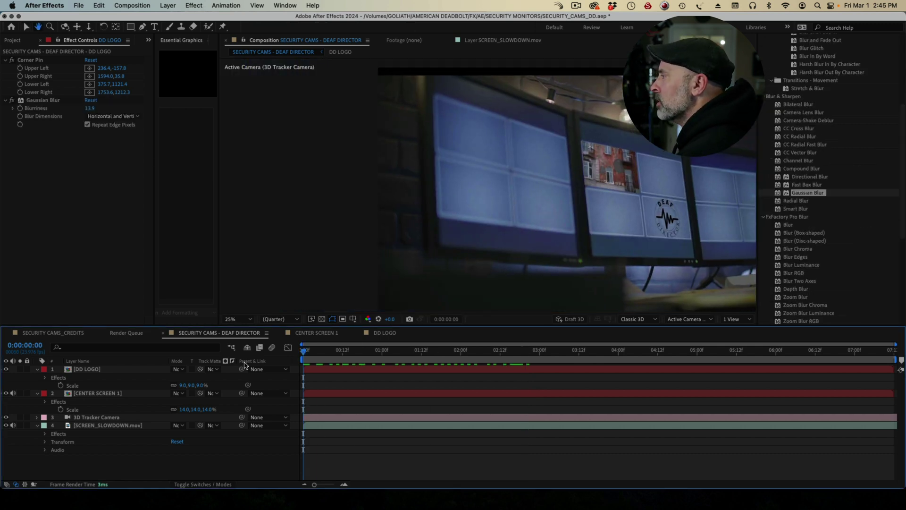
pyautogui.press('space')
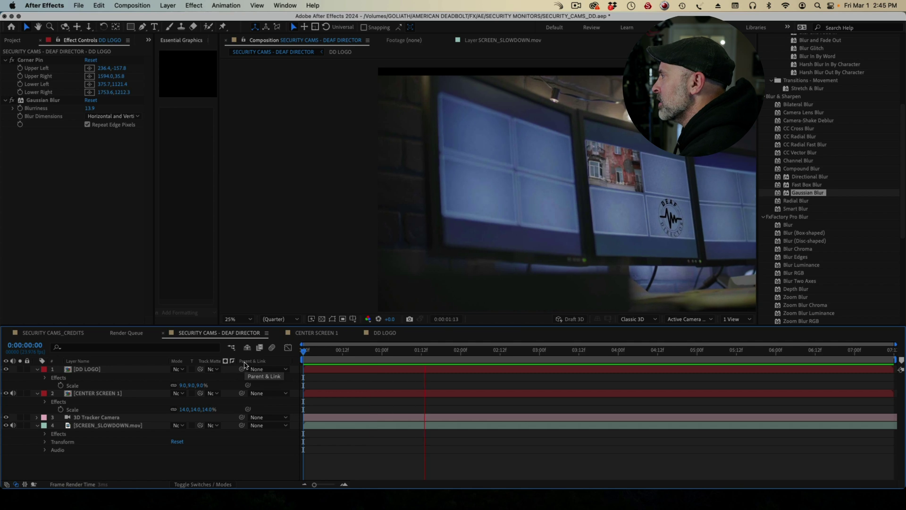